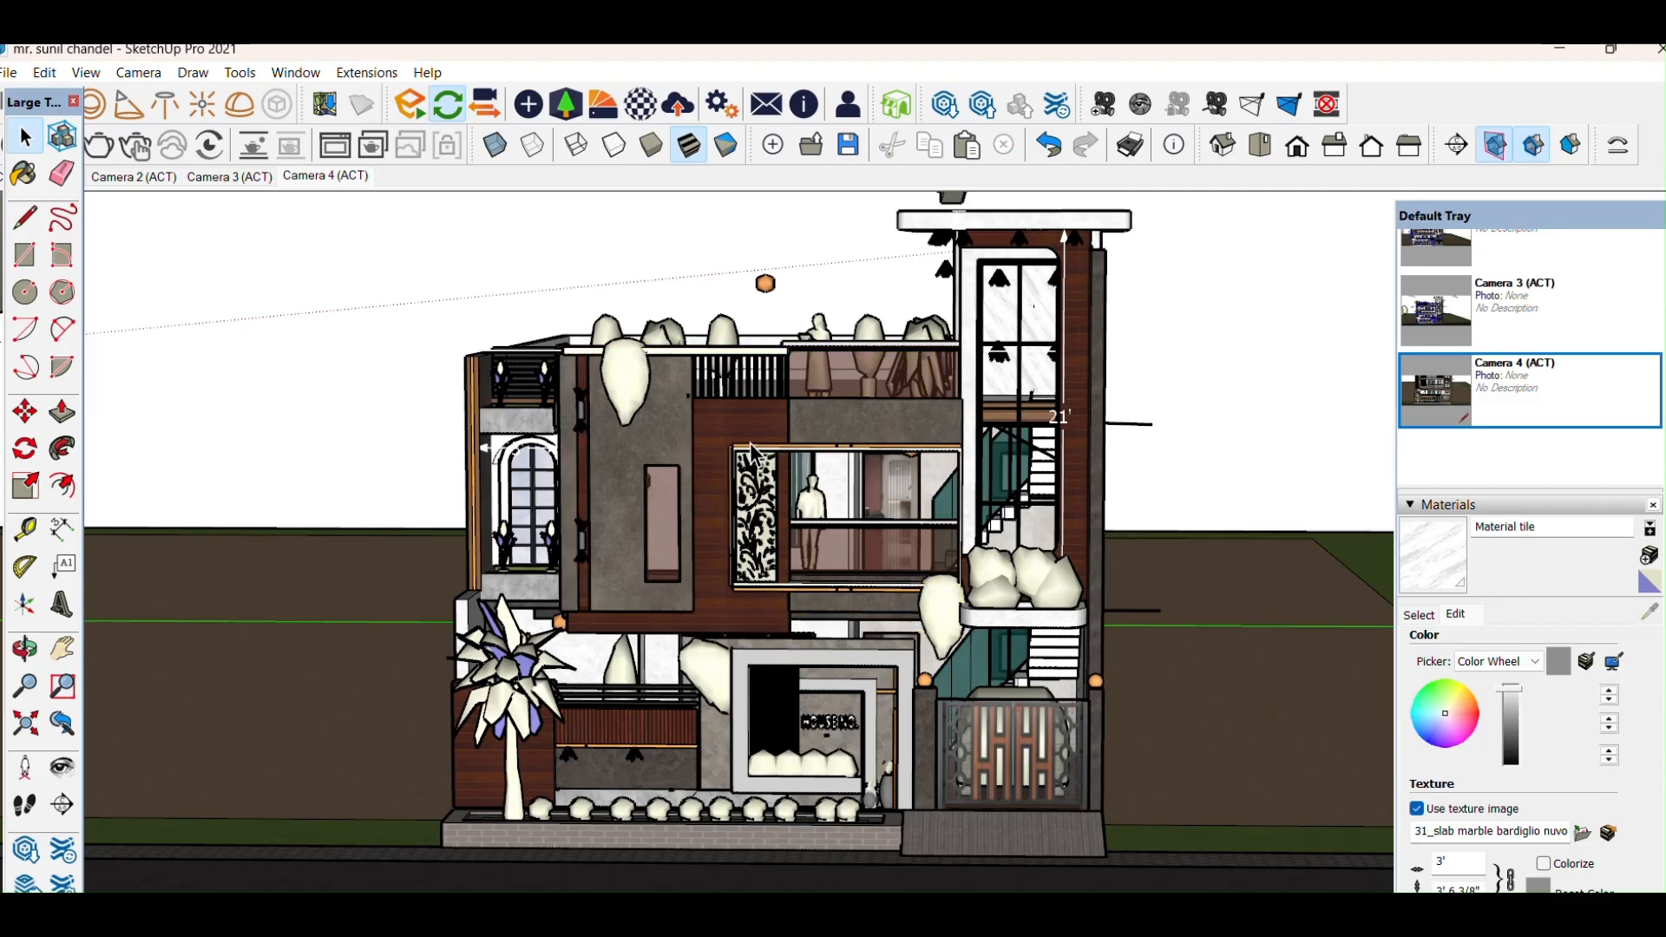
Step: Examine the first-floor facade group, selecting its wall, wood band and balcony areas and clearing the selection each time
click(25, 649)
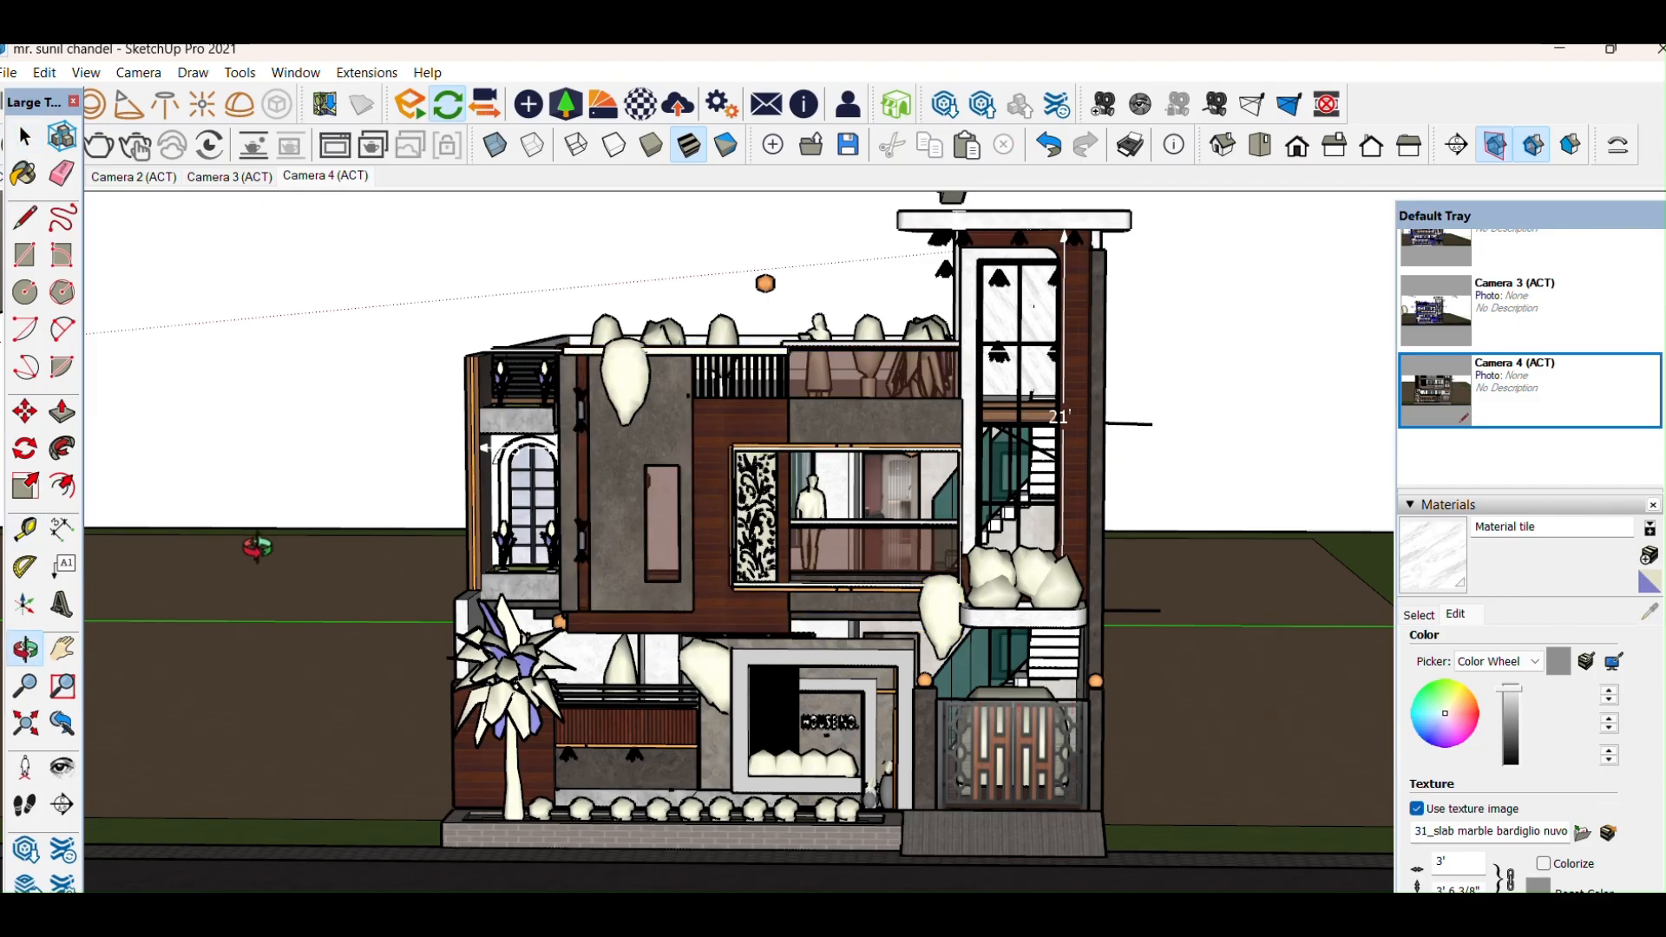
drag(359, 566, 425, 547)
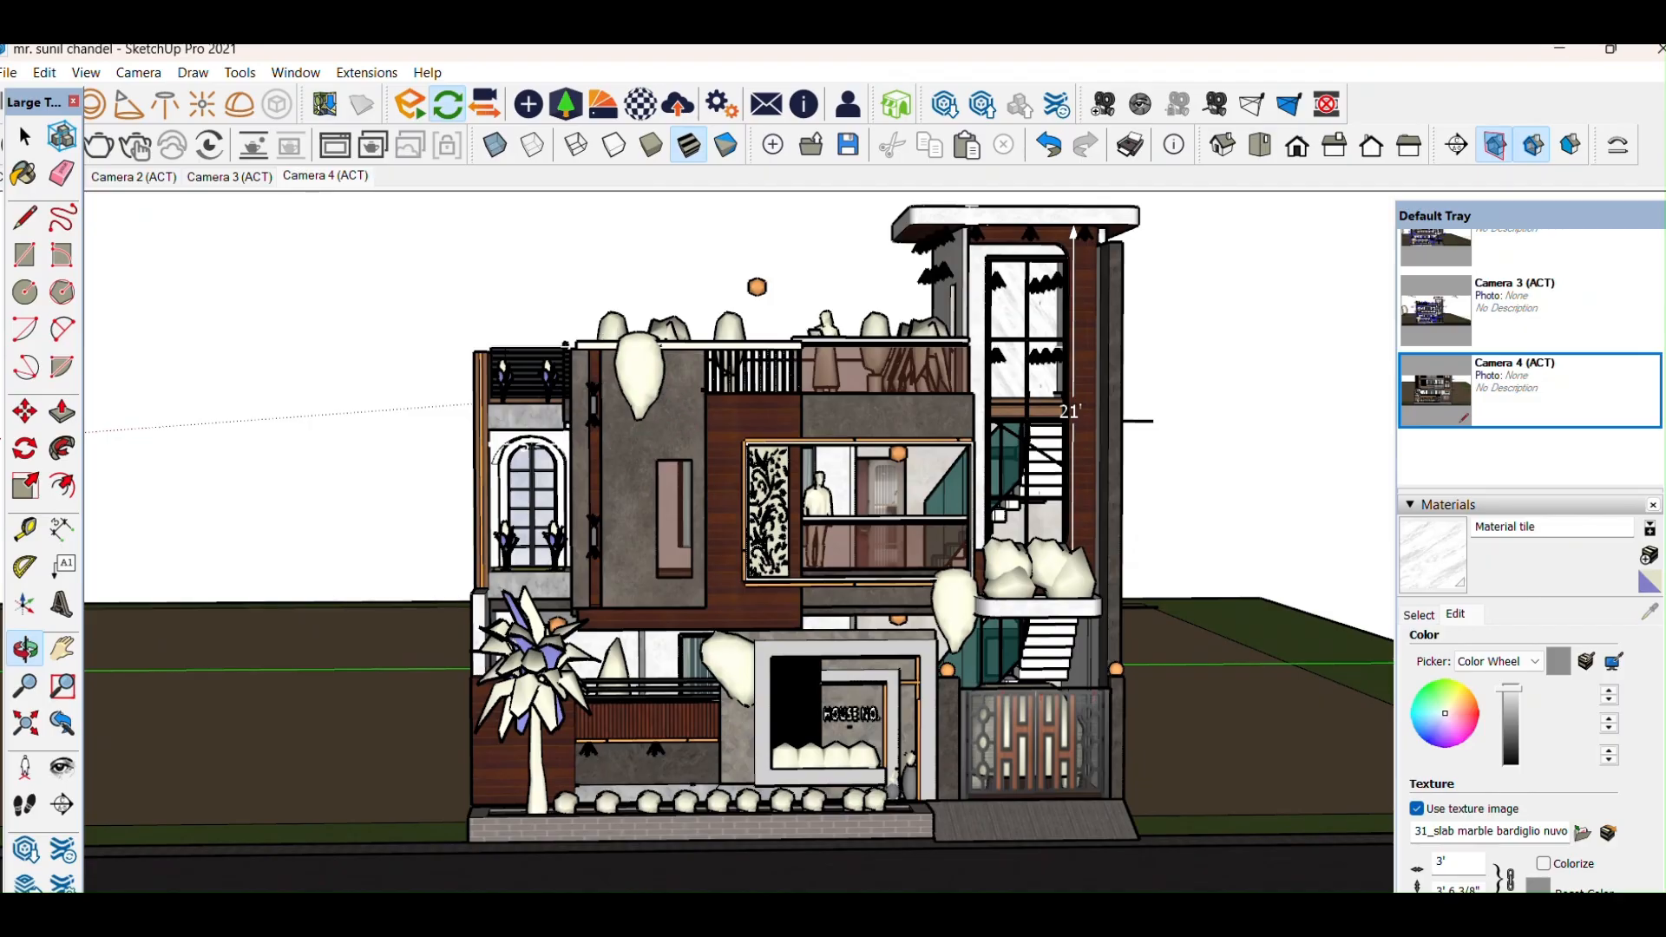
click(25, 138)
click(647, 442)
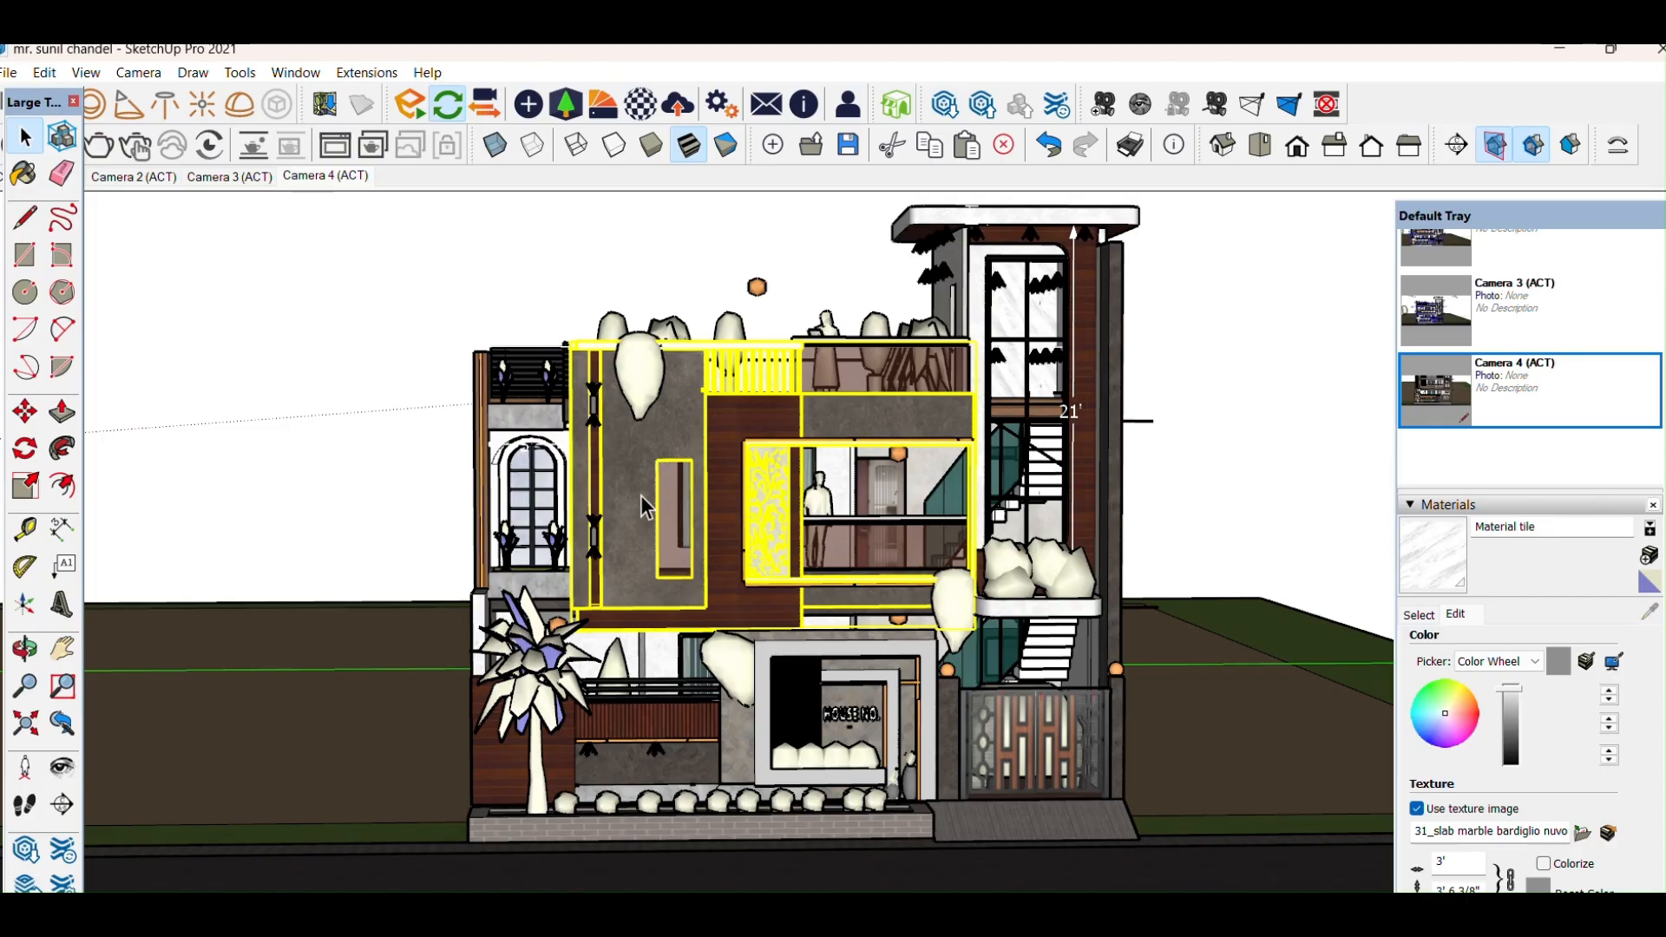
click(1225, 347)
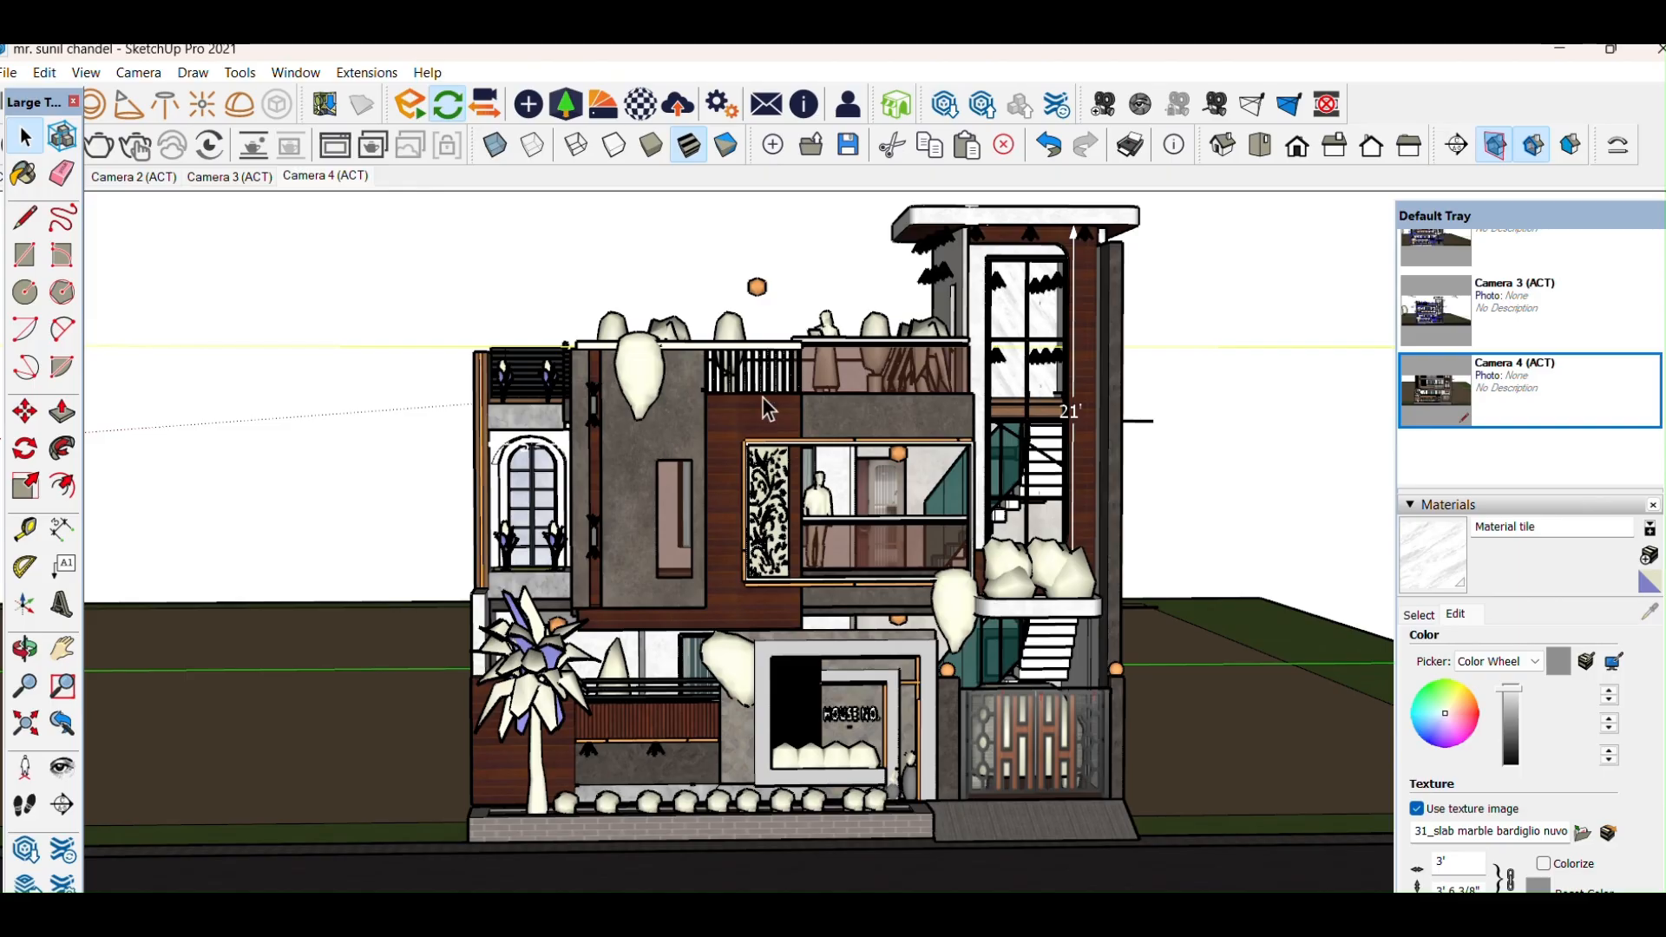
click(720, 614)
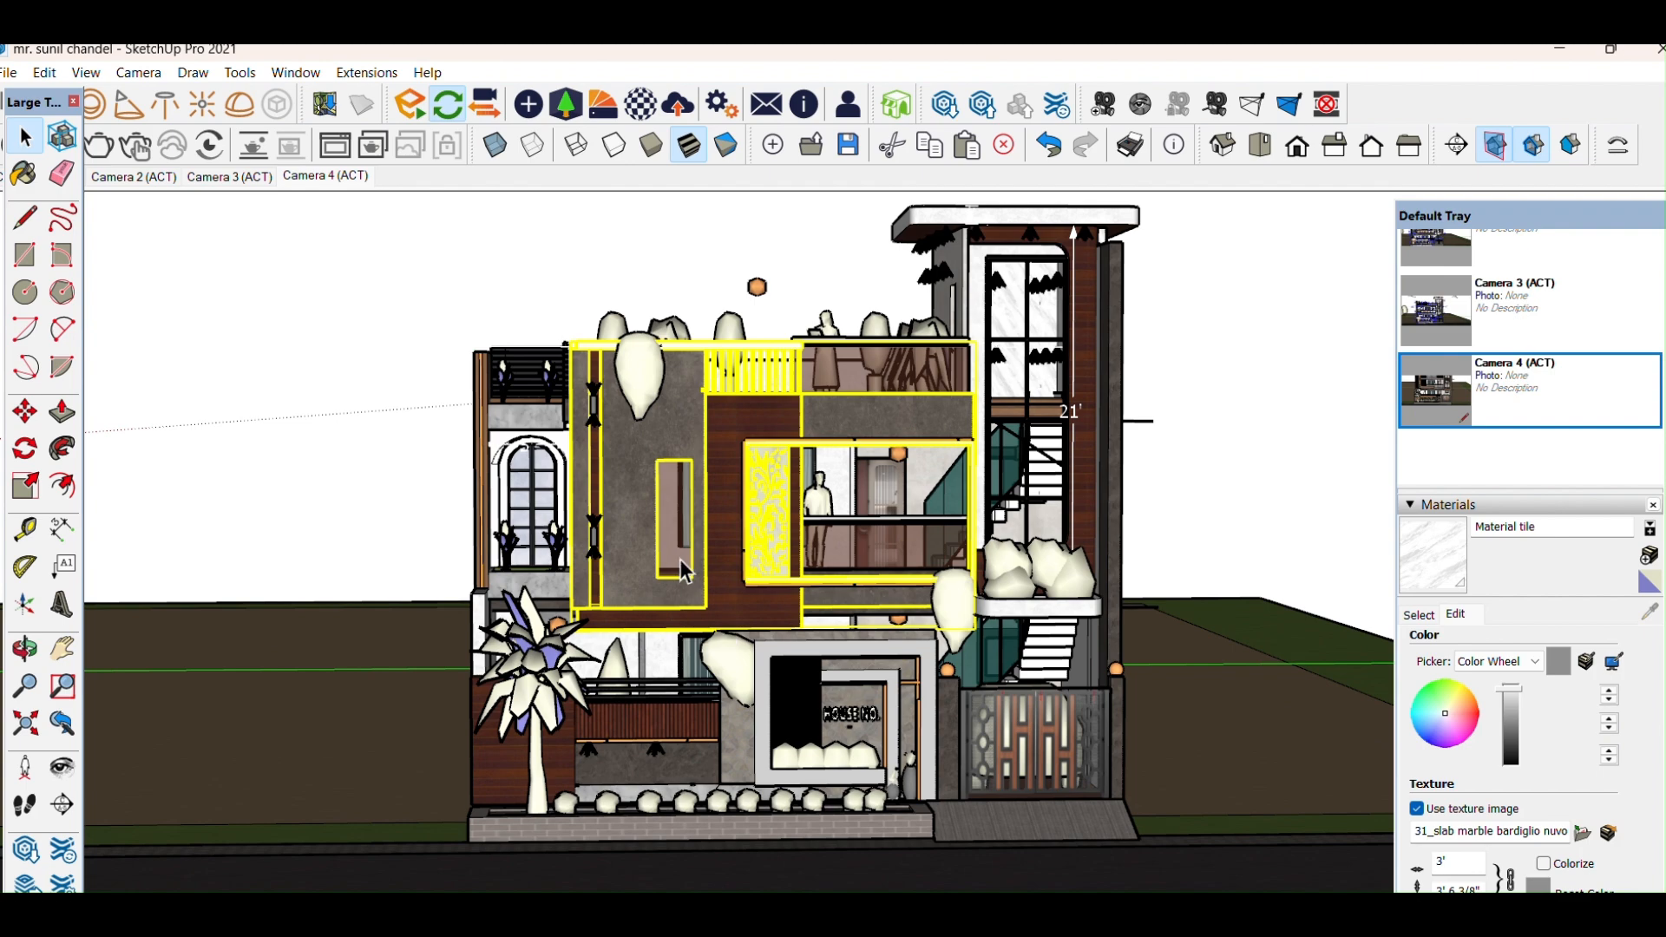
click(1198, 422)
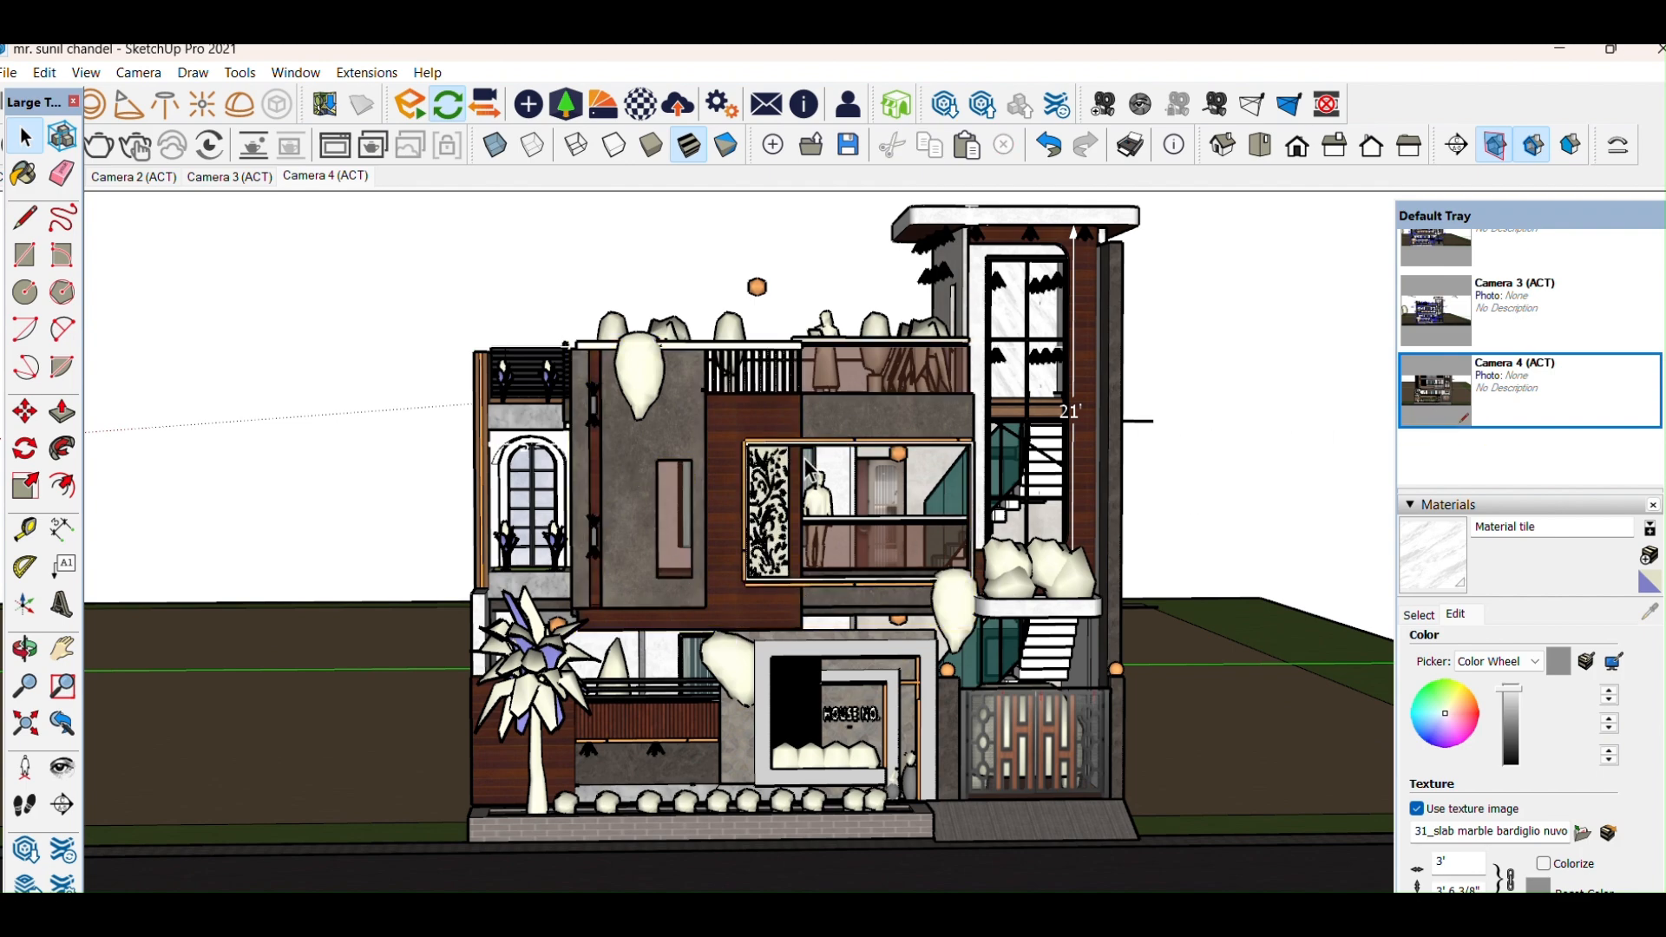
click(780, 505)
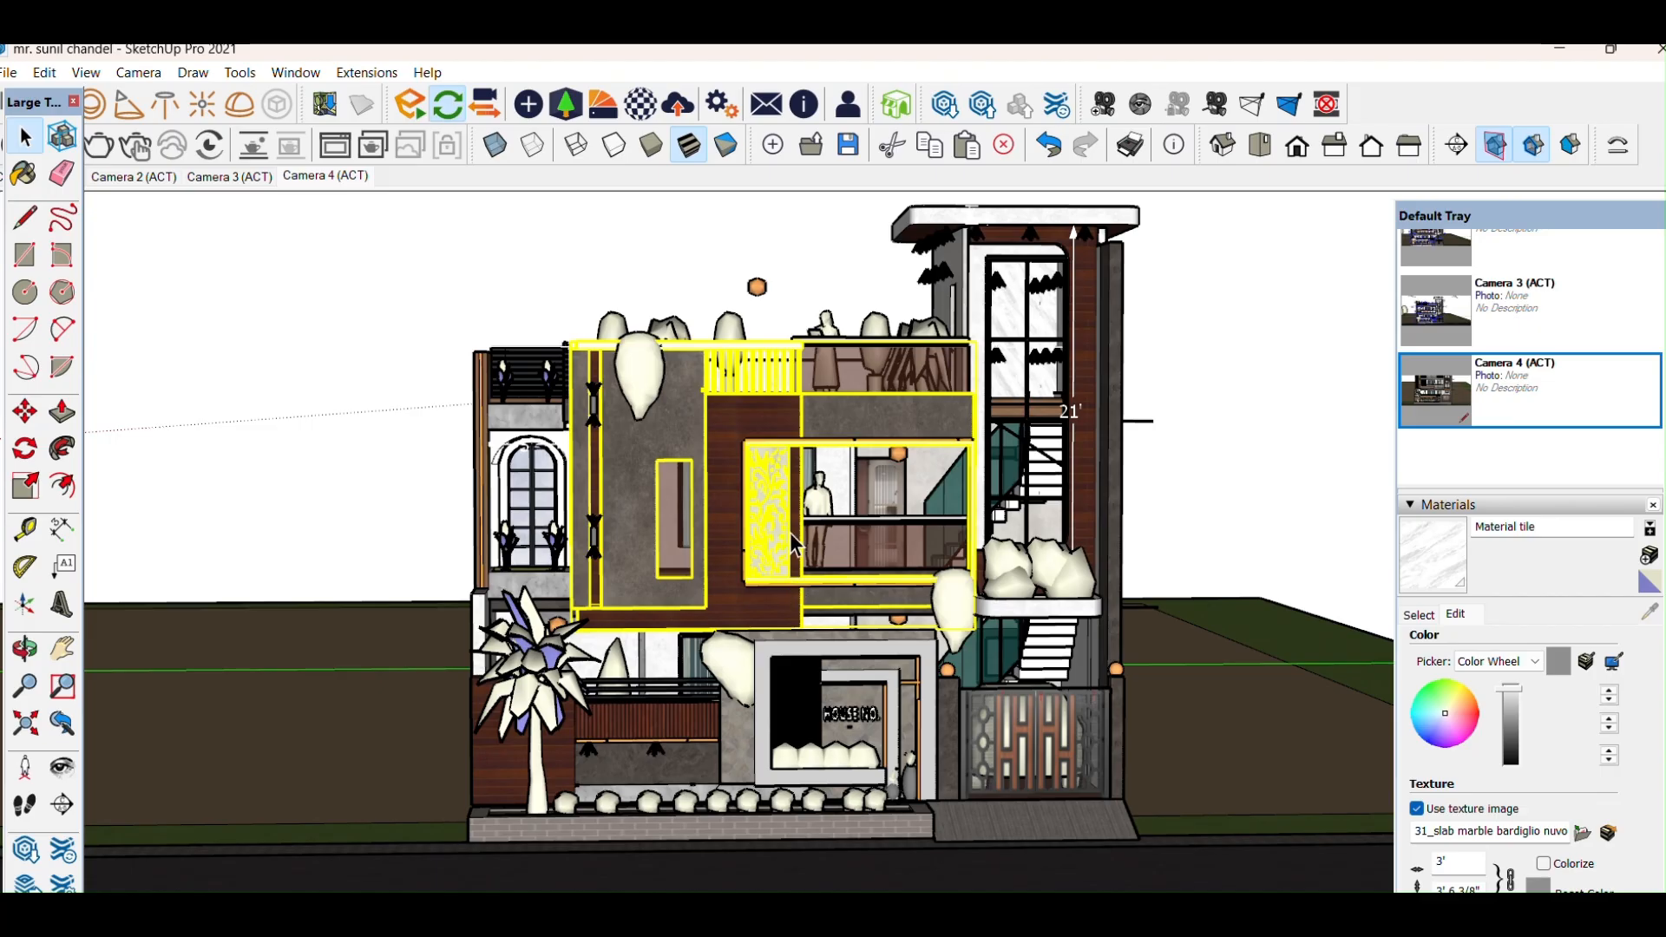
click(919, 549)
click(1262, 460)
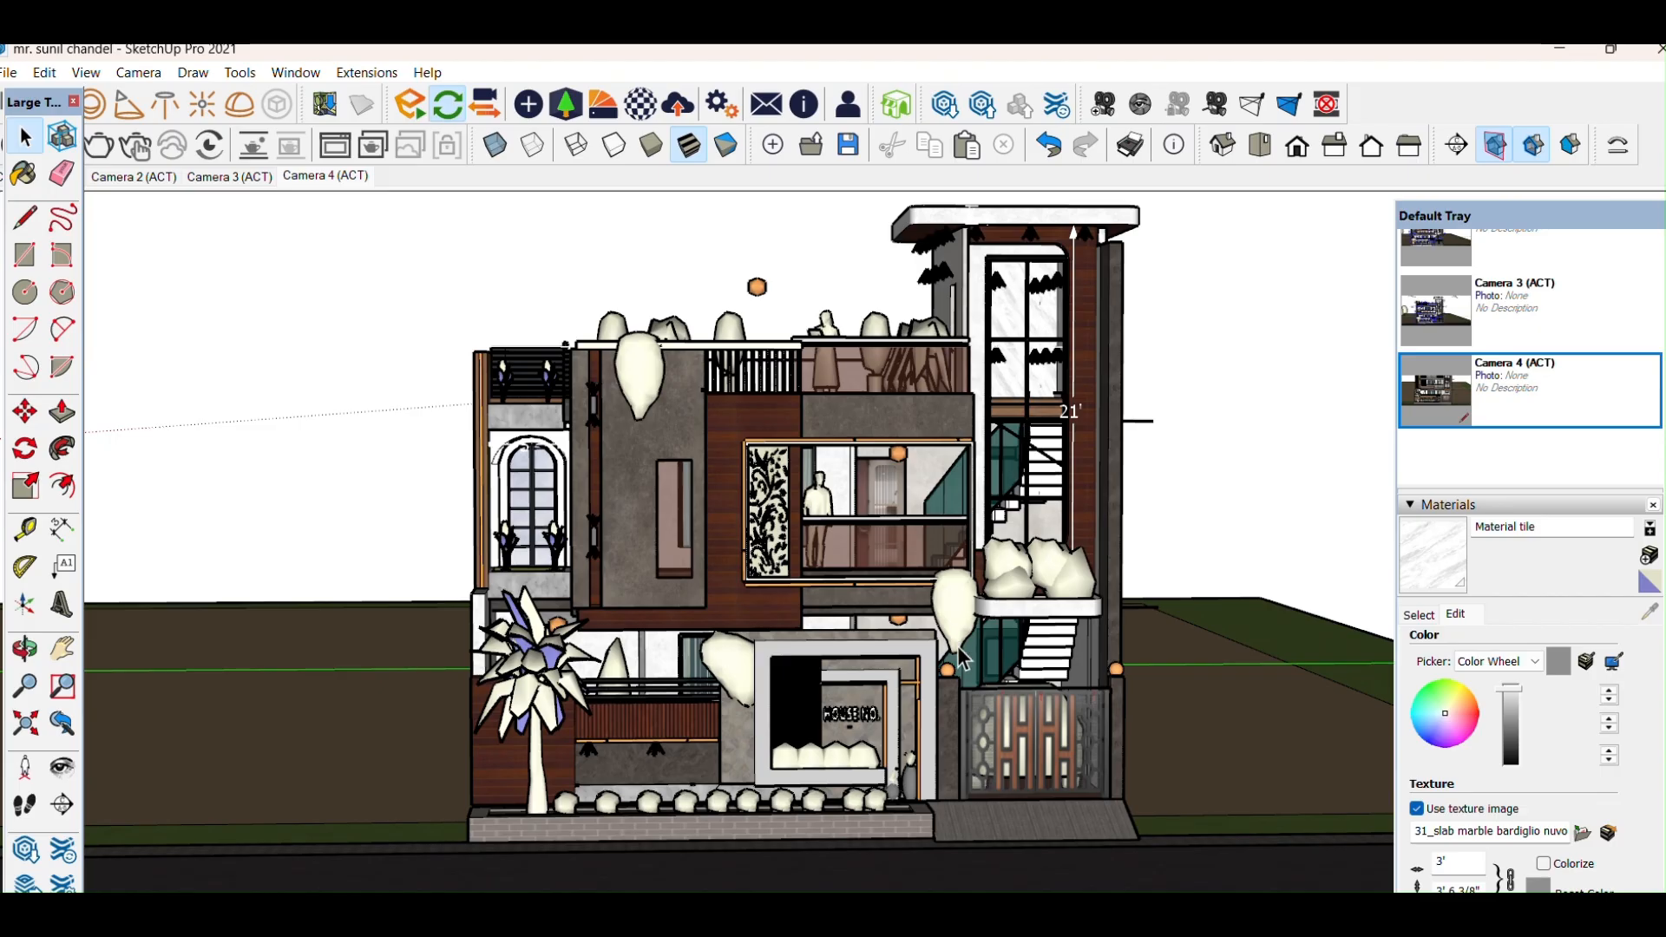
Step: Inspect the ground-floor front up close, selecting the house-number wall group and the palm tree area and clearing the selection
click(24, 648)
drag(946, 451, 905, 447)
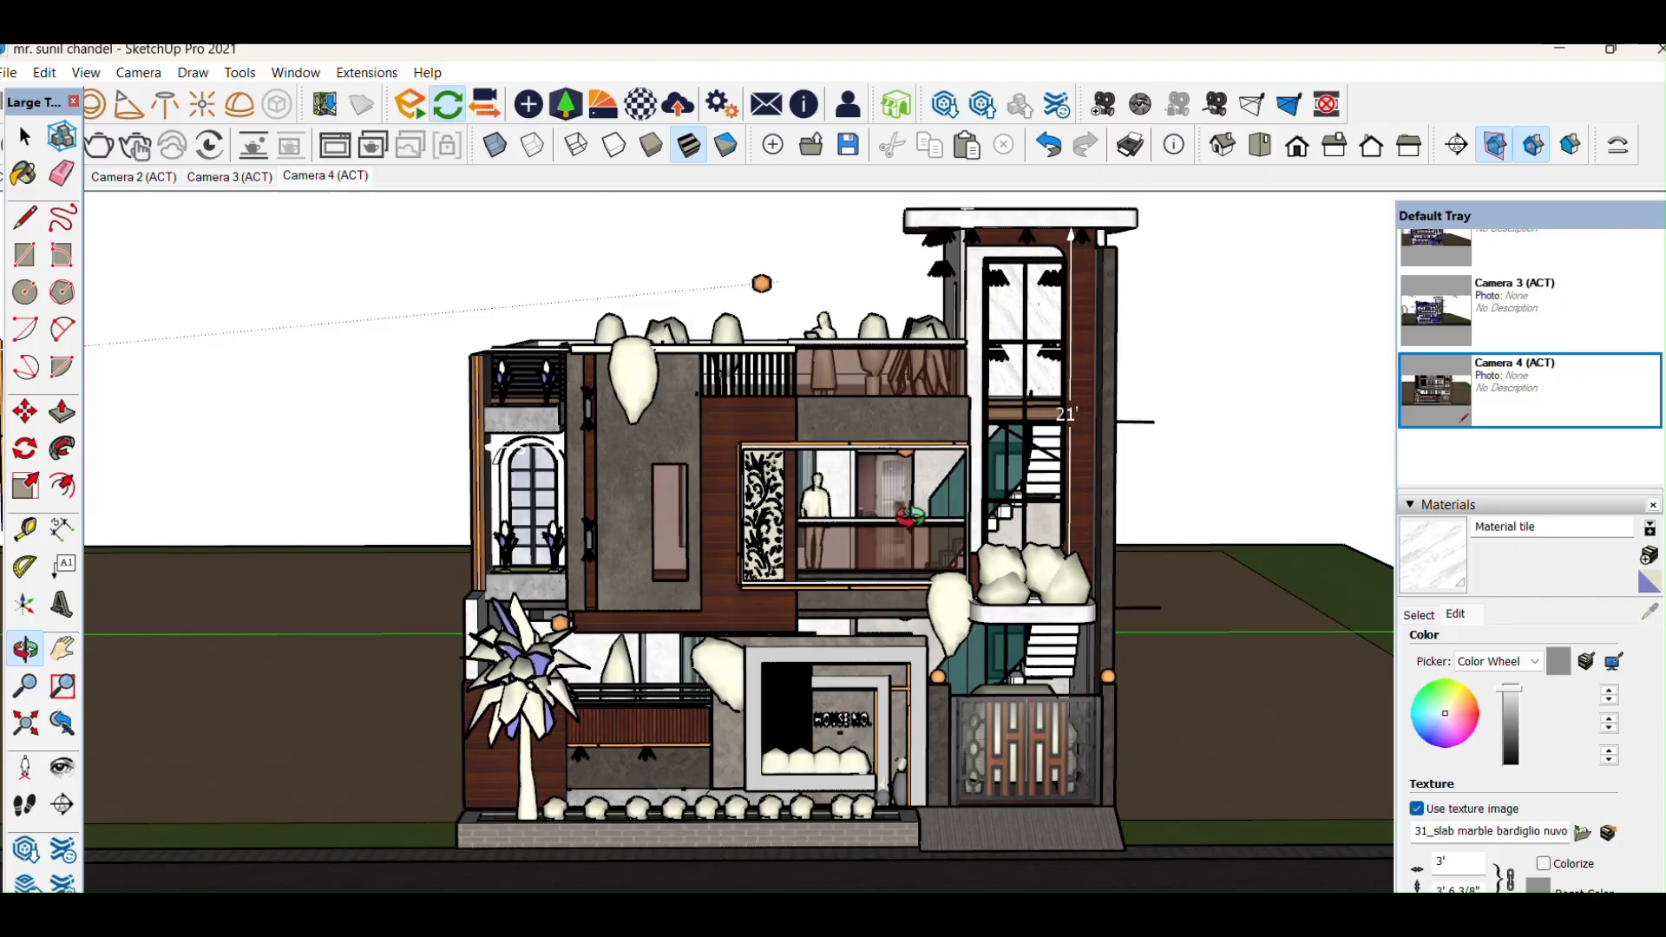
drag(699, 753, 718, 700)
scroll(717, 699, up, 5)
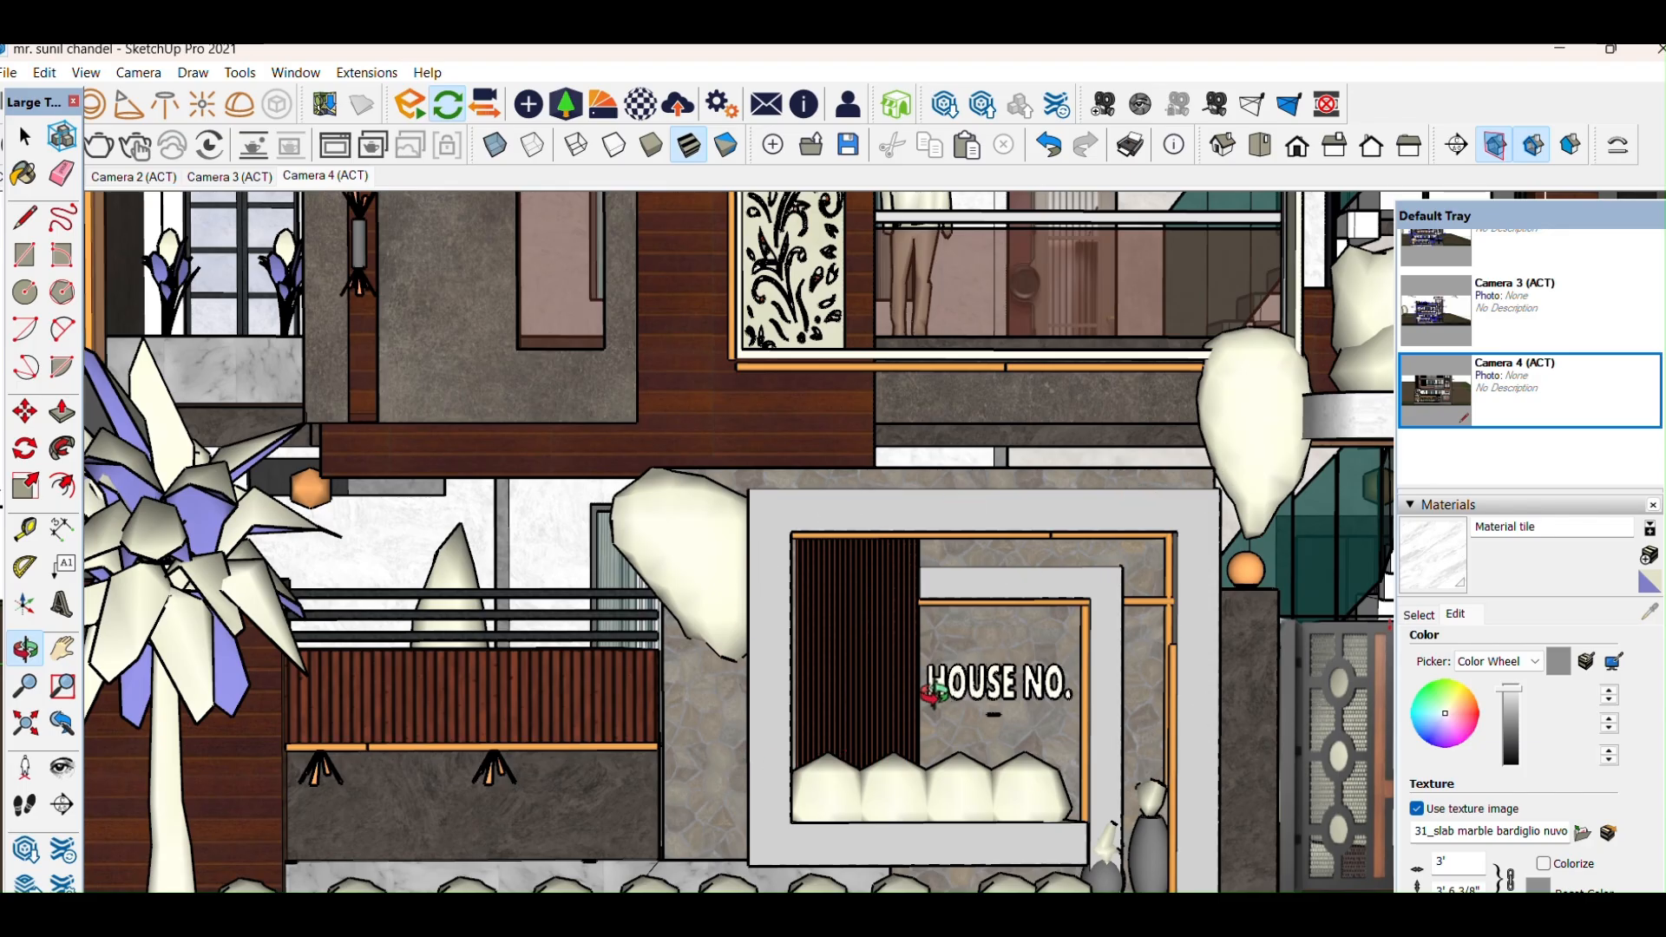
scroll(924, 682, down, 2)
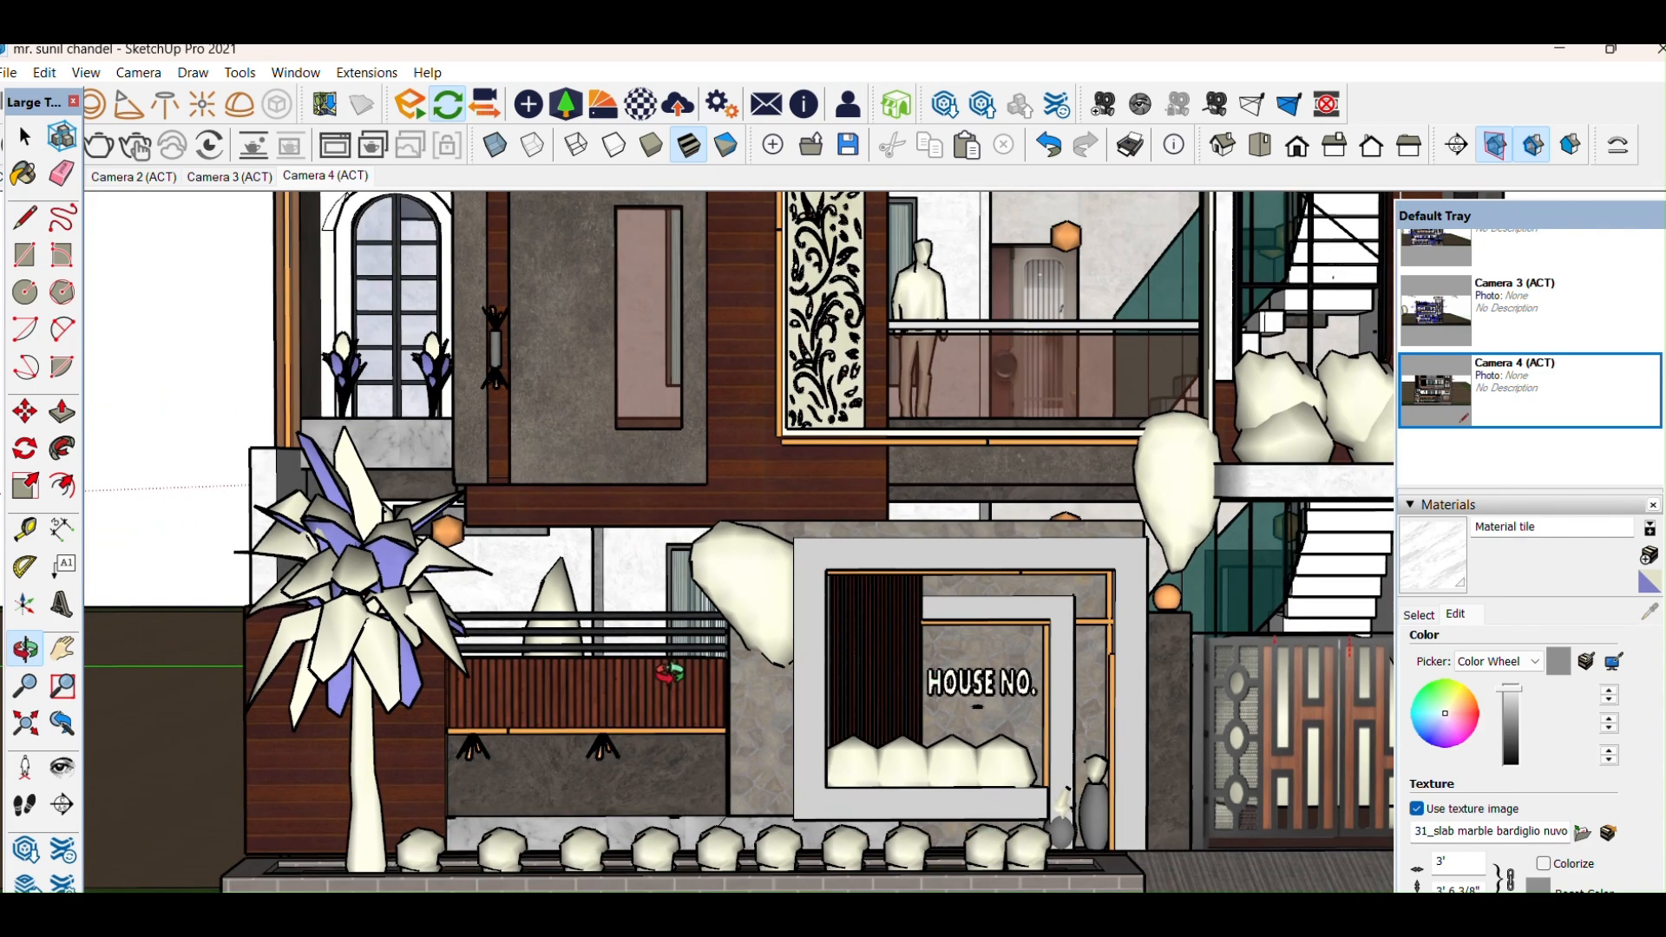
drag(879, 679, 878, 673)
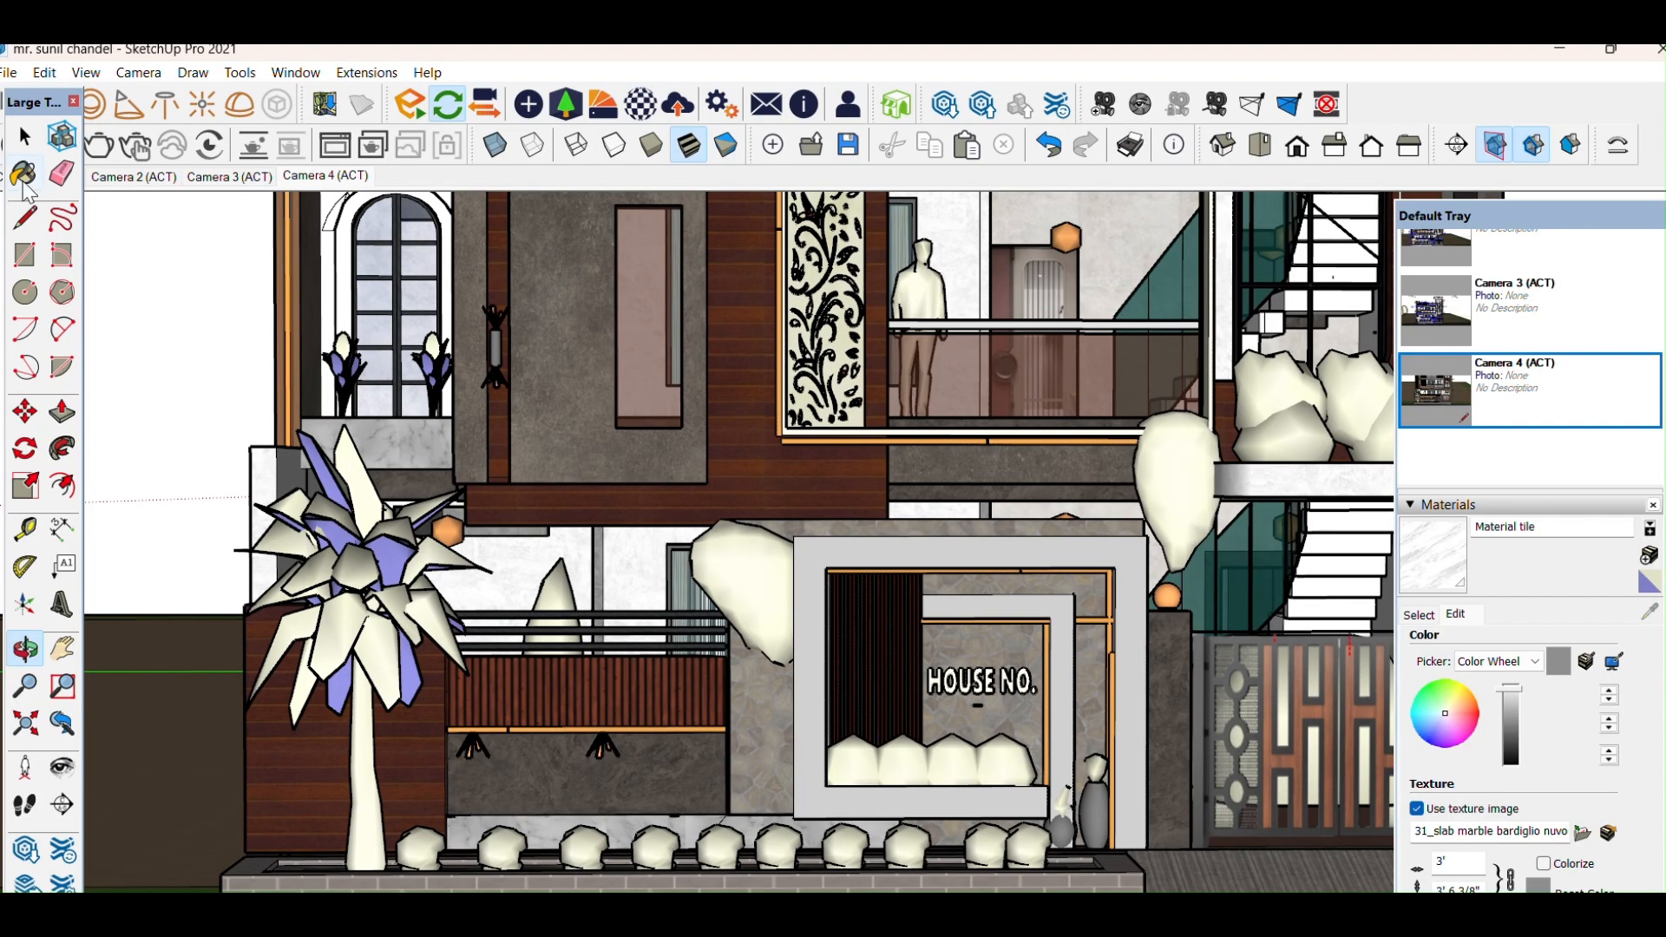
click(24, 139)
click(858, 663)
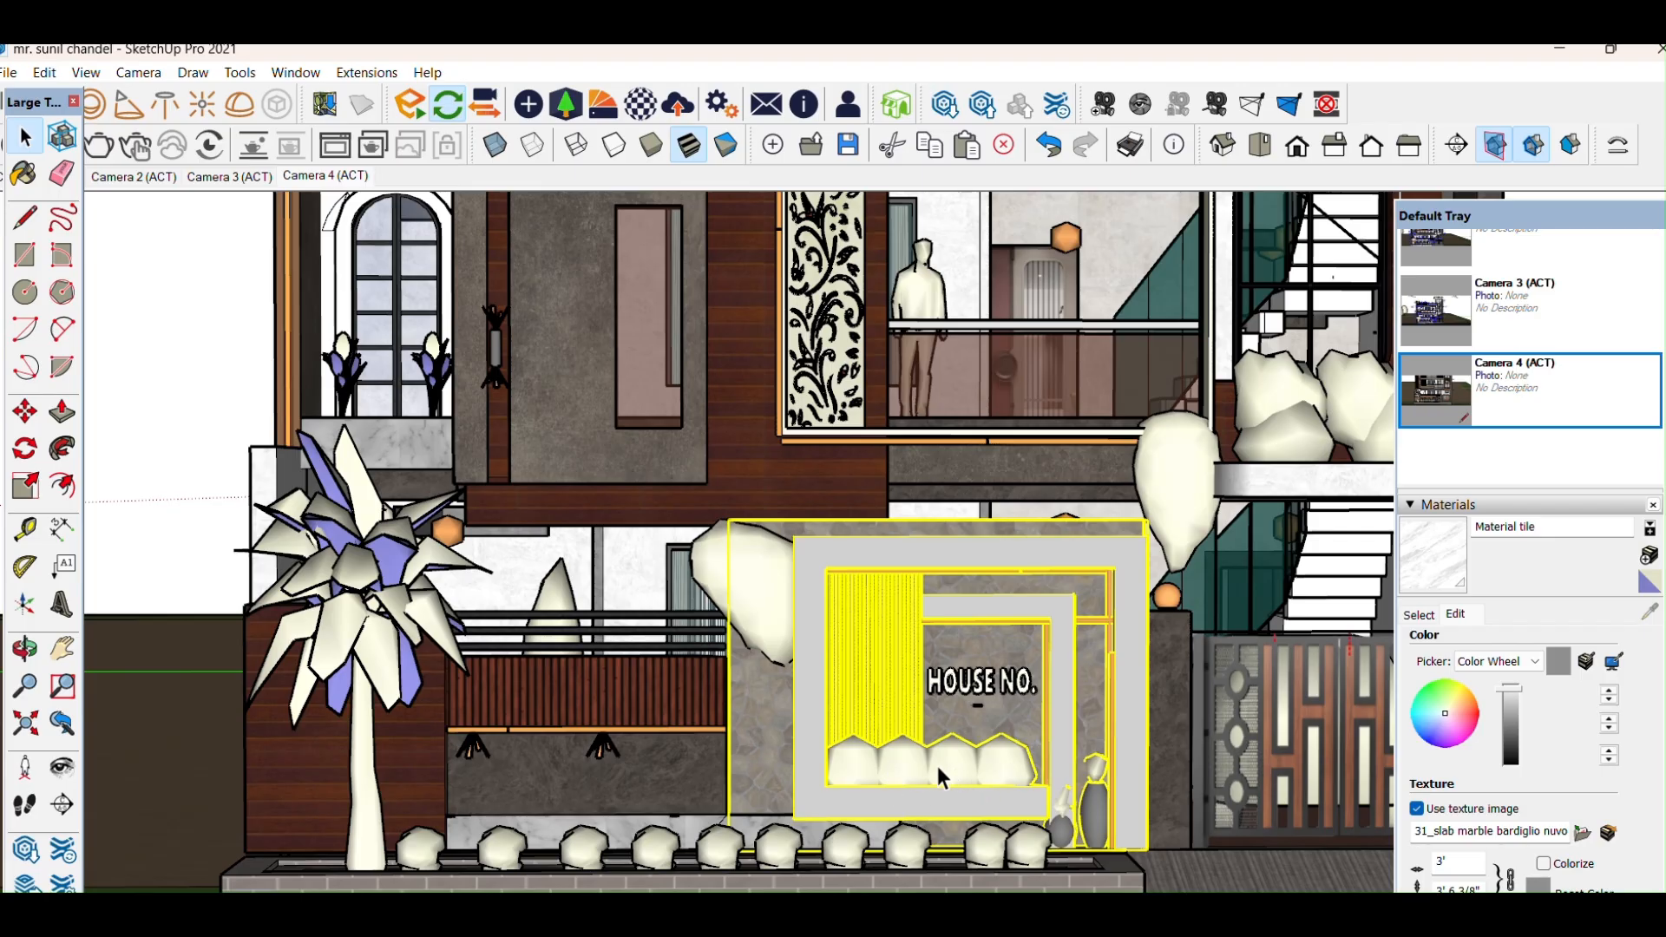
click(217, 549)
click(1073, 744)
click(347, 726)
click(199, 424)
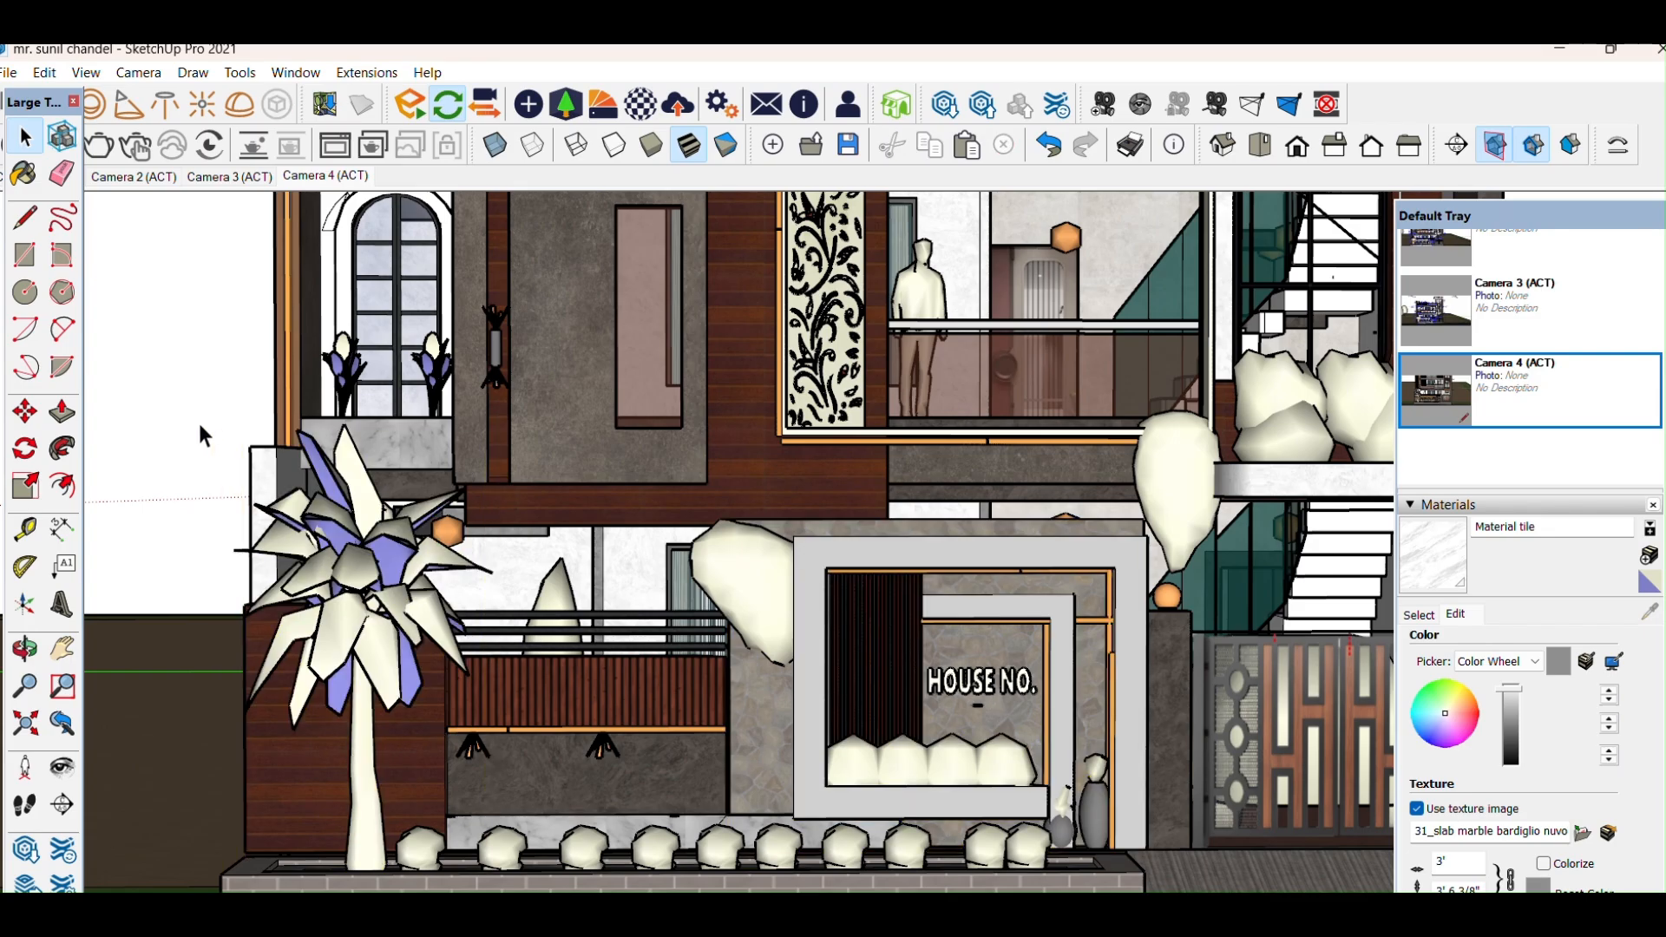
Step: Select the first-floor facade group and examine its terrace railing, window slot and balcony frame from several angles
scroll(188, 425, down, 5)
scroll(441, 375, up, 5)
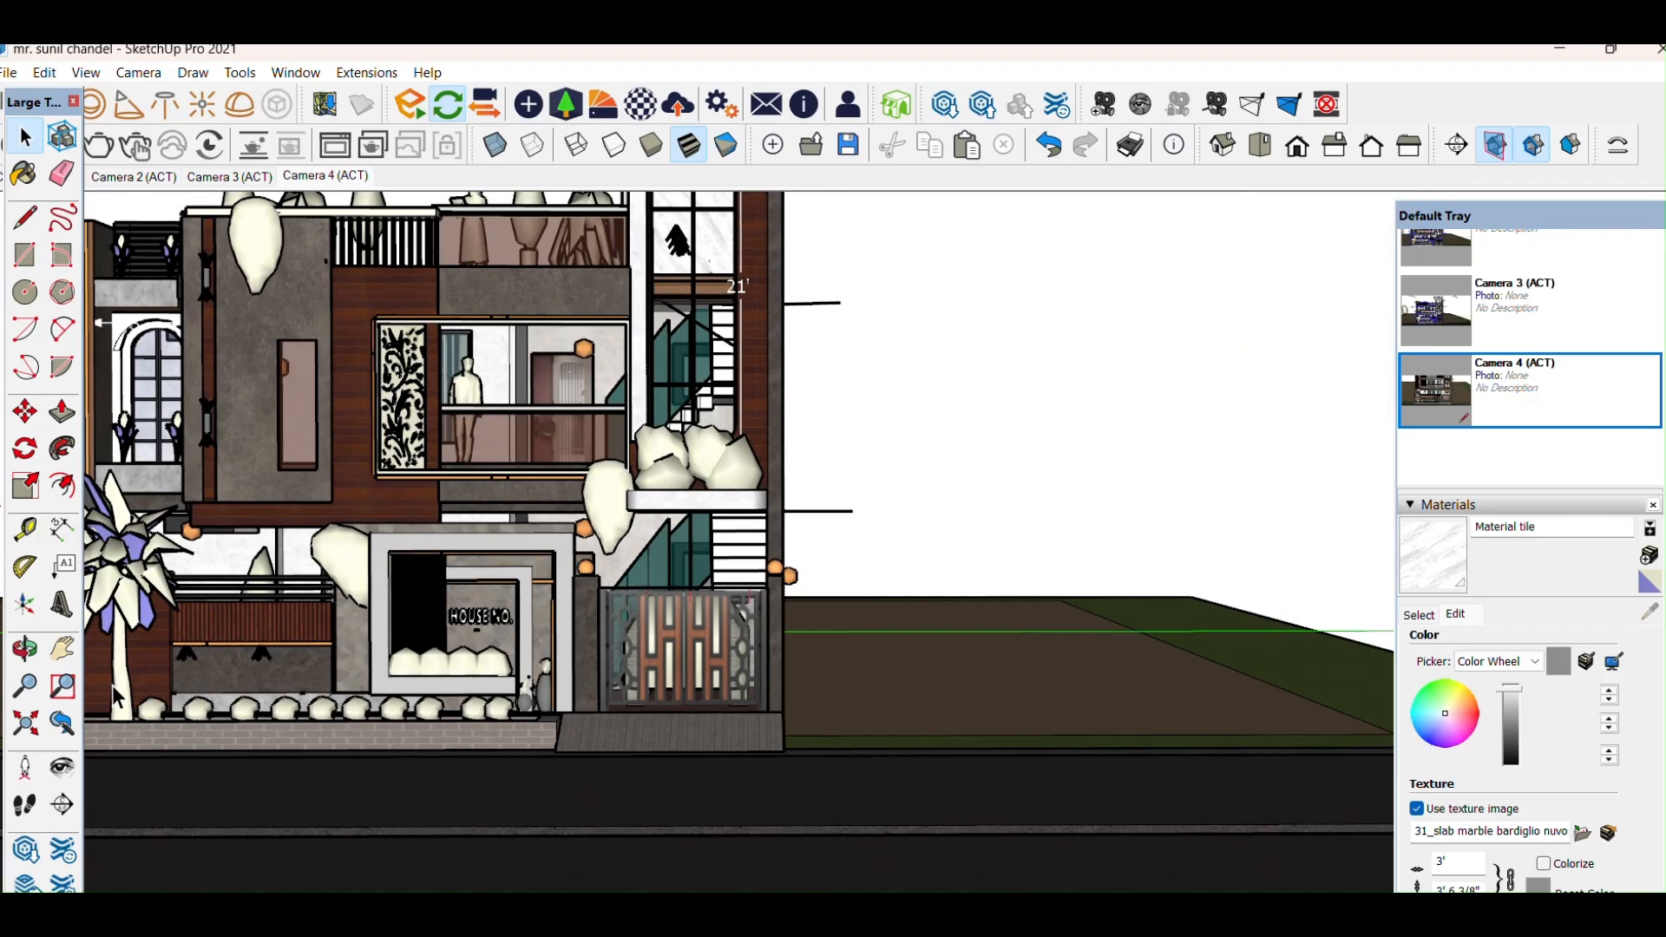
click(61, 648)
drag(608, 516, 755, 660)
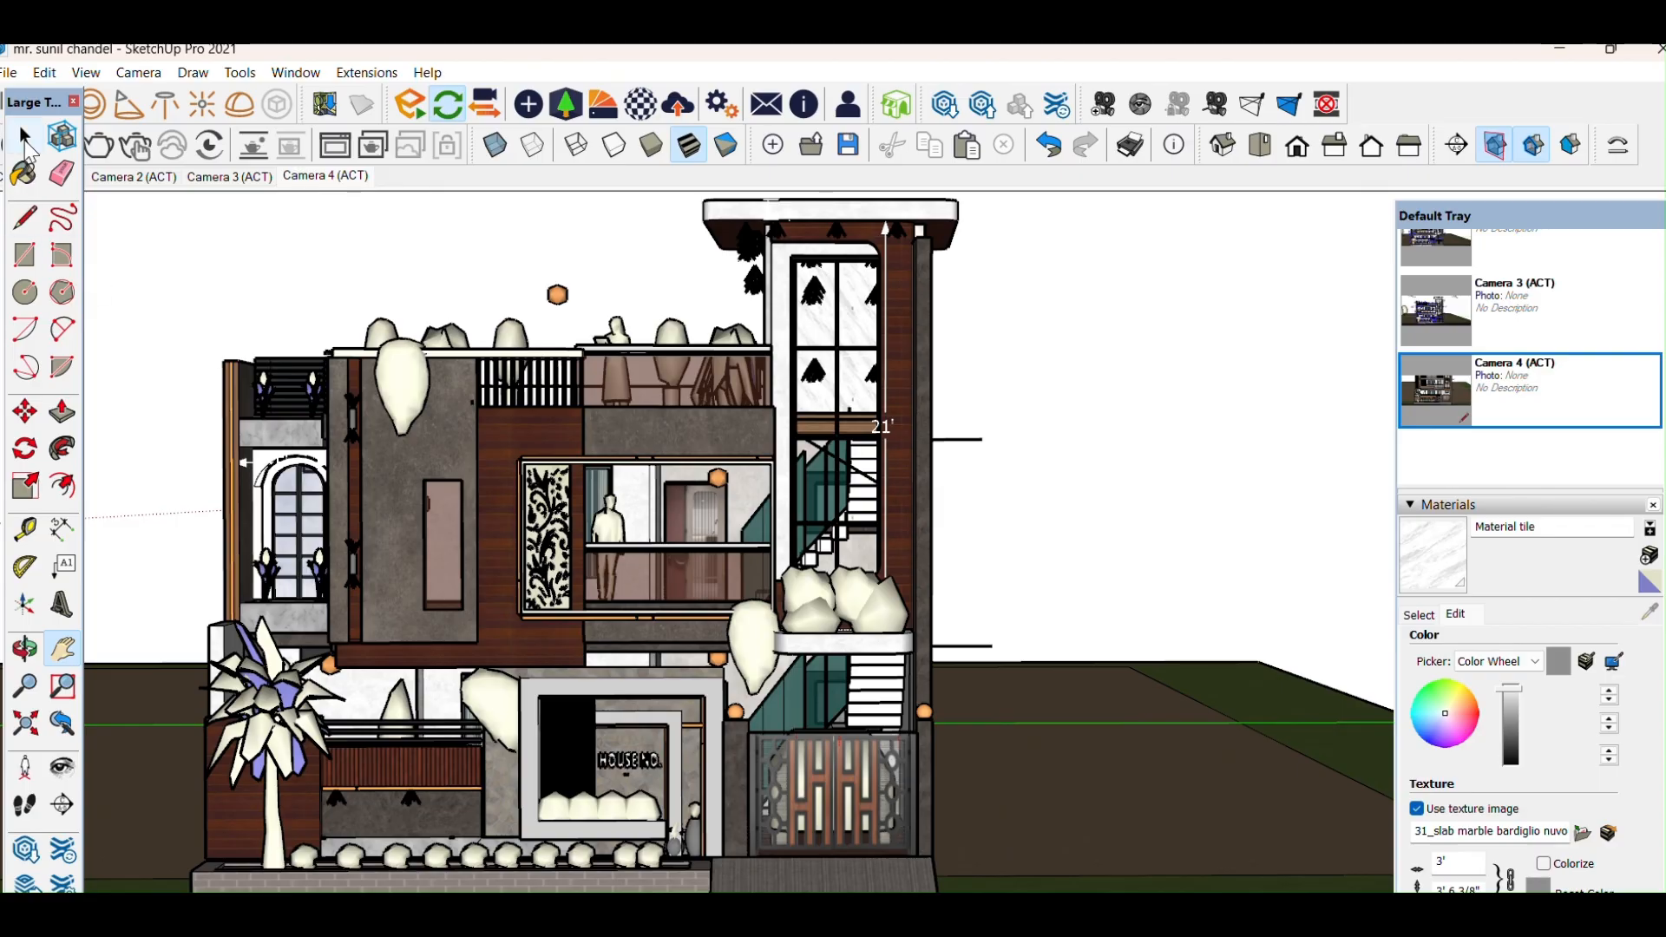
click(24, 137)
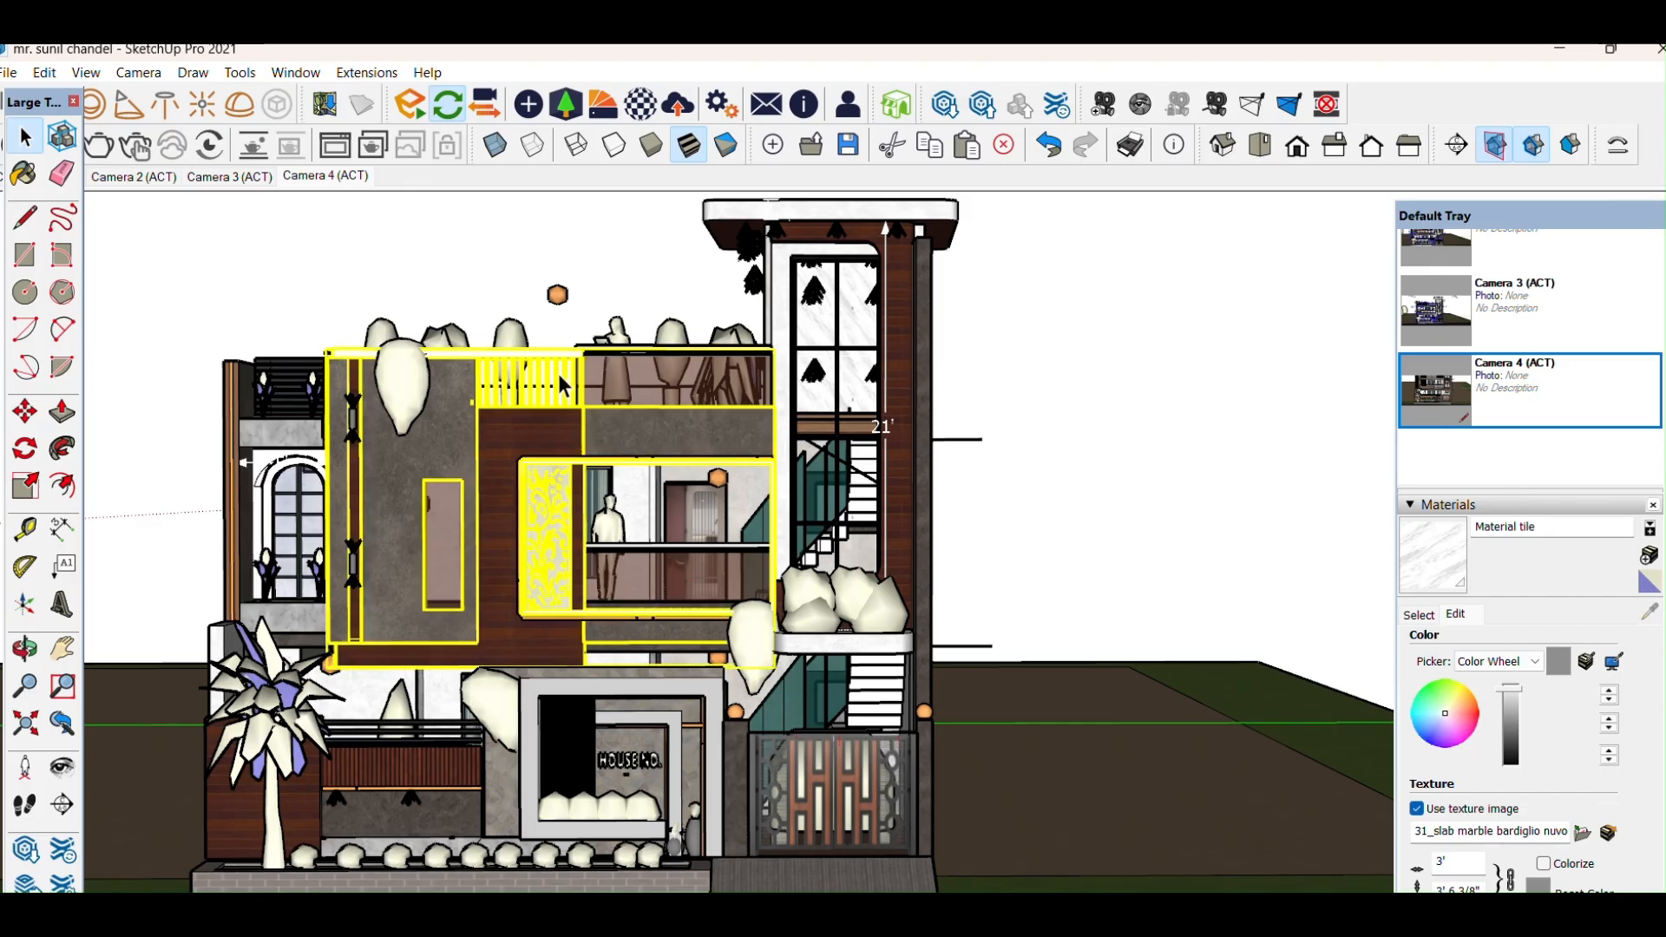
click(25, 648)
drag(486, 416, 566, 414)
scroll(512, 395, up, 6)
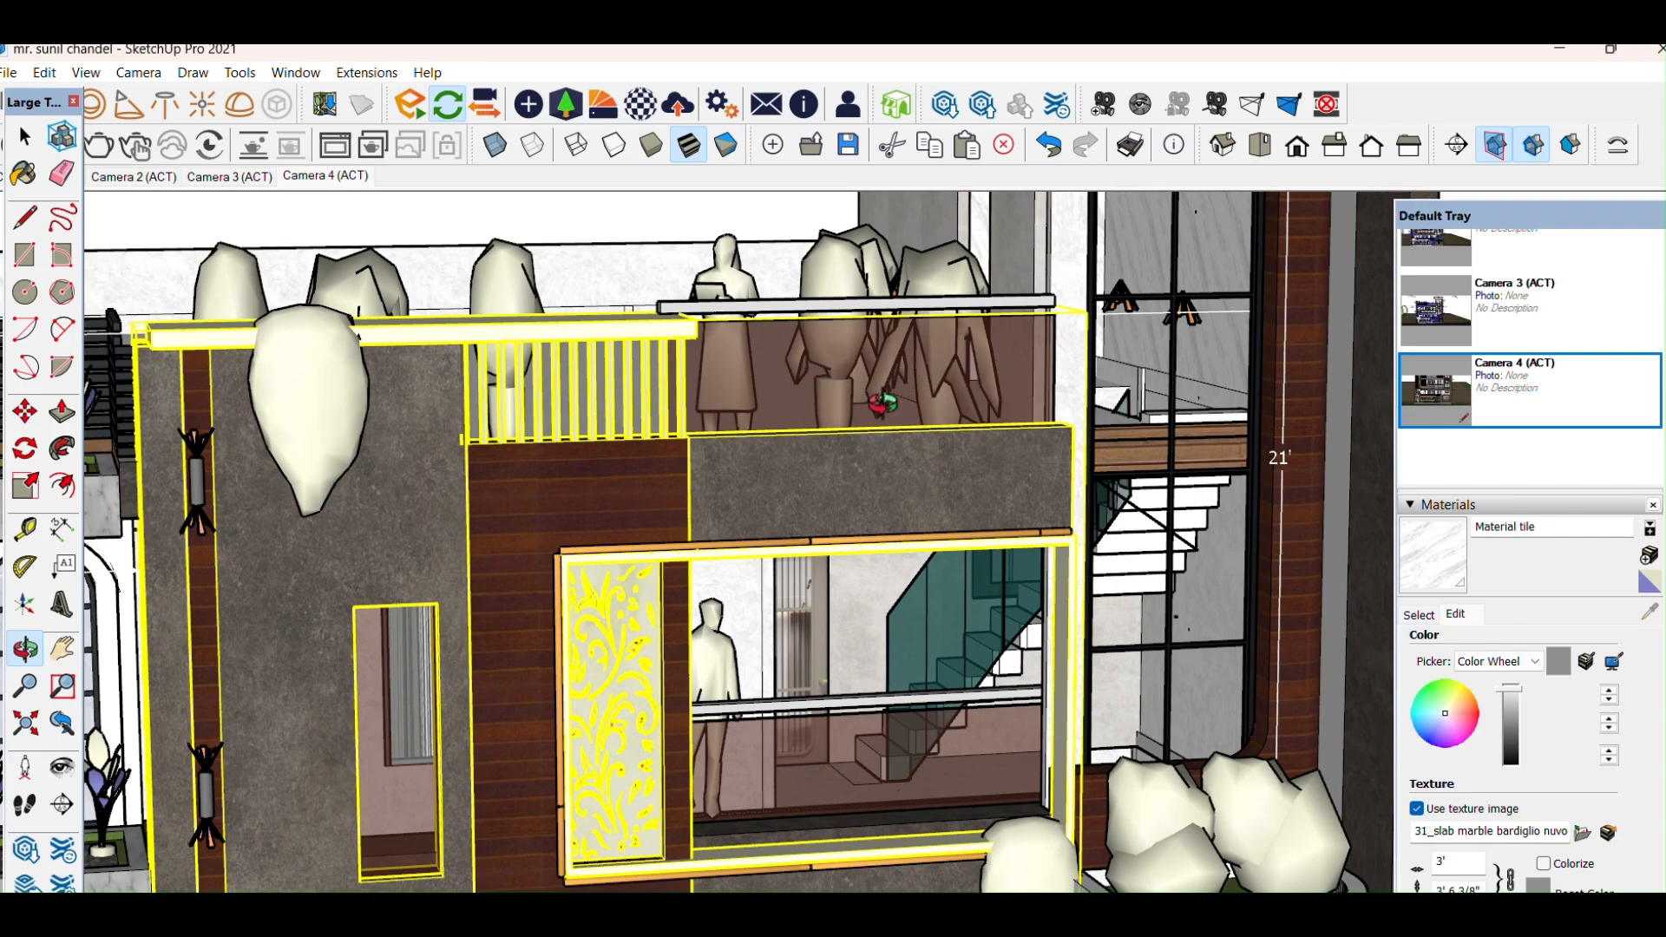
drag(773, 535, 741, 527)
scroll(741, 527, down, 2)
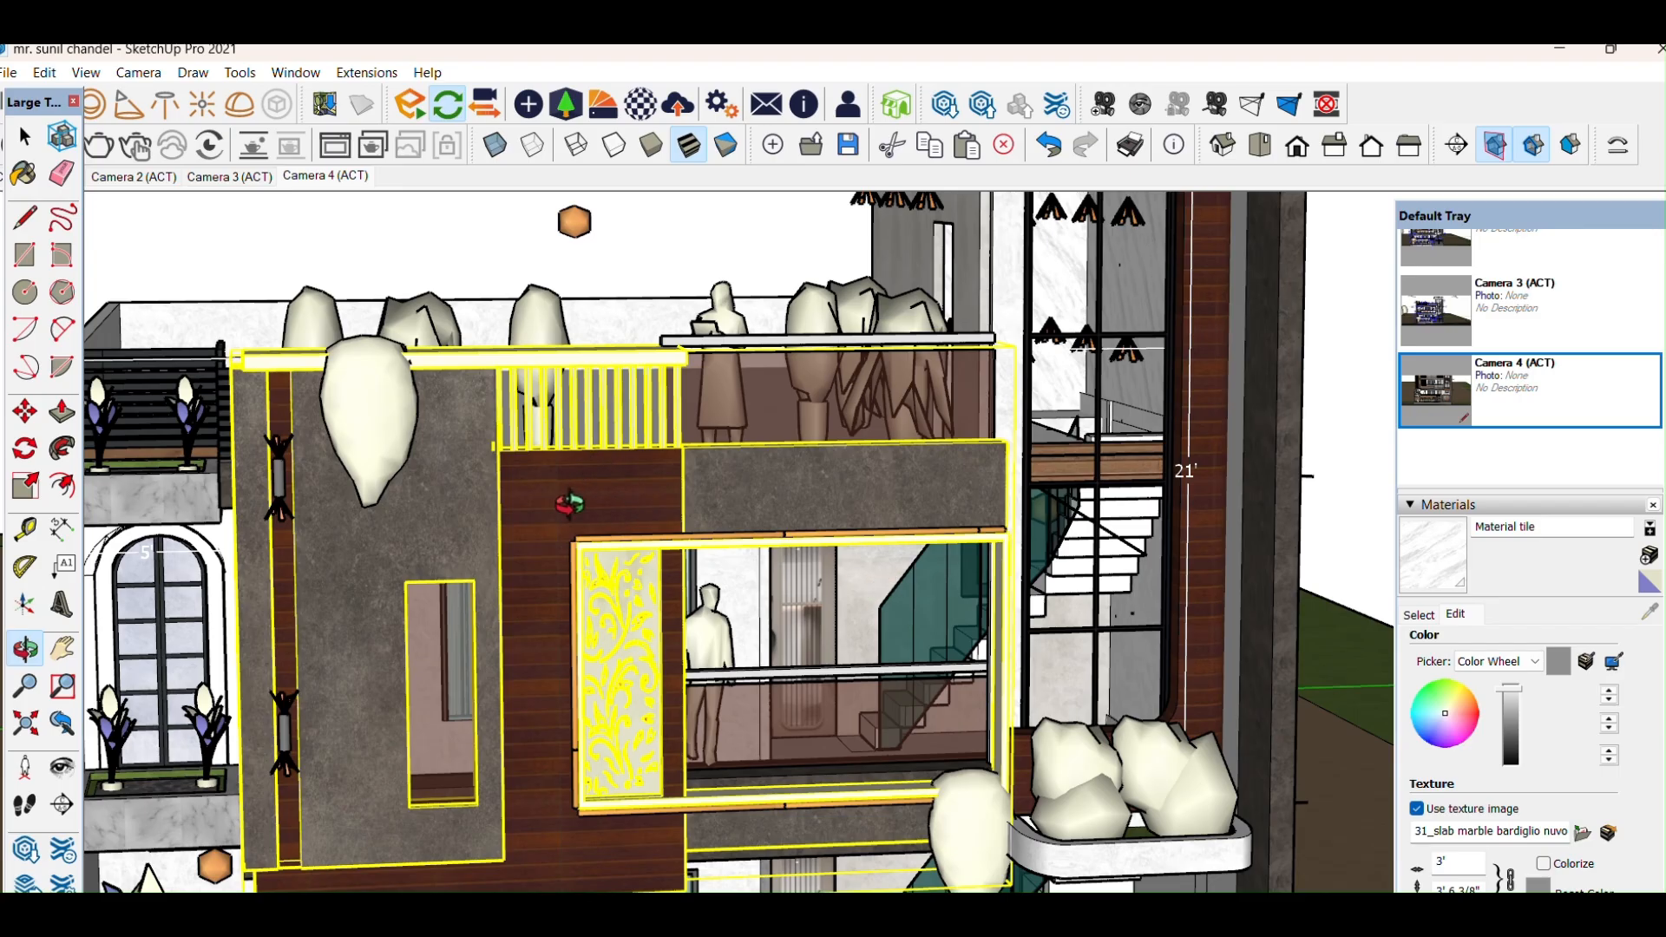
click(63, 649)
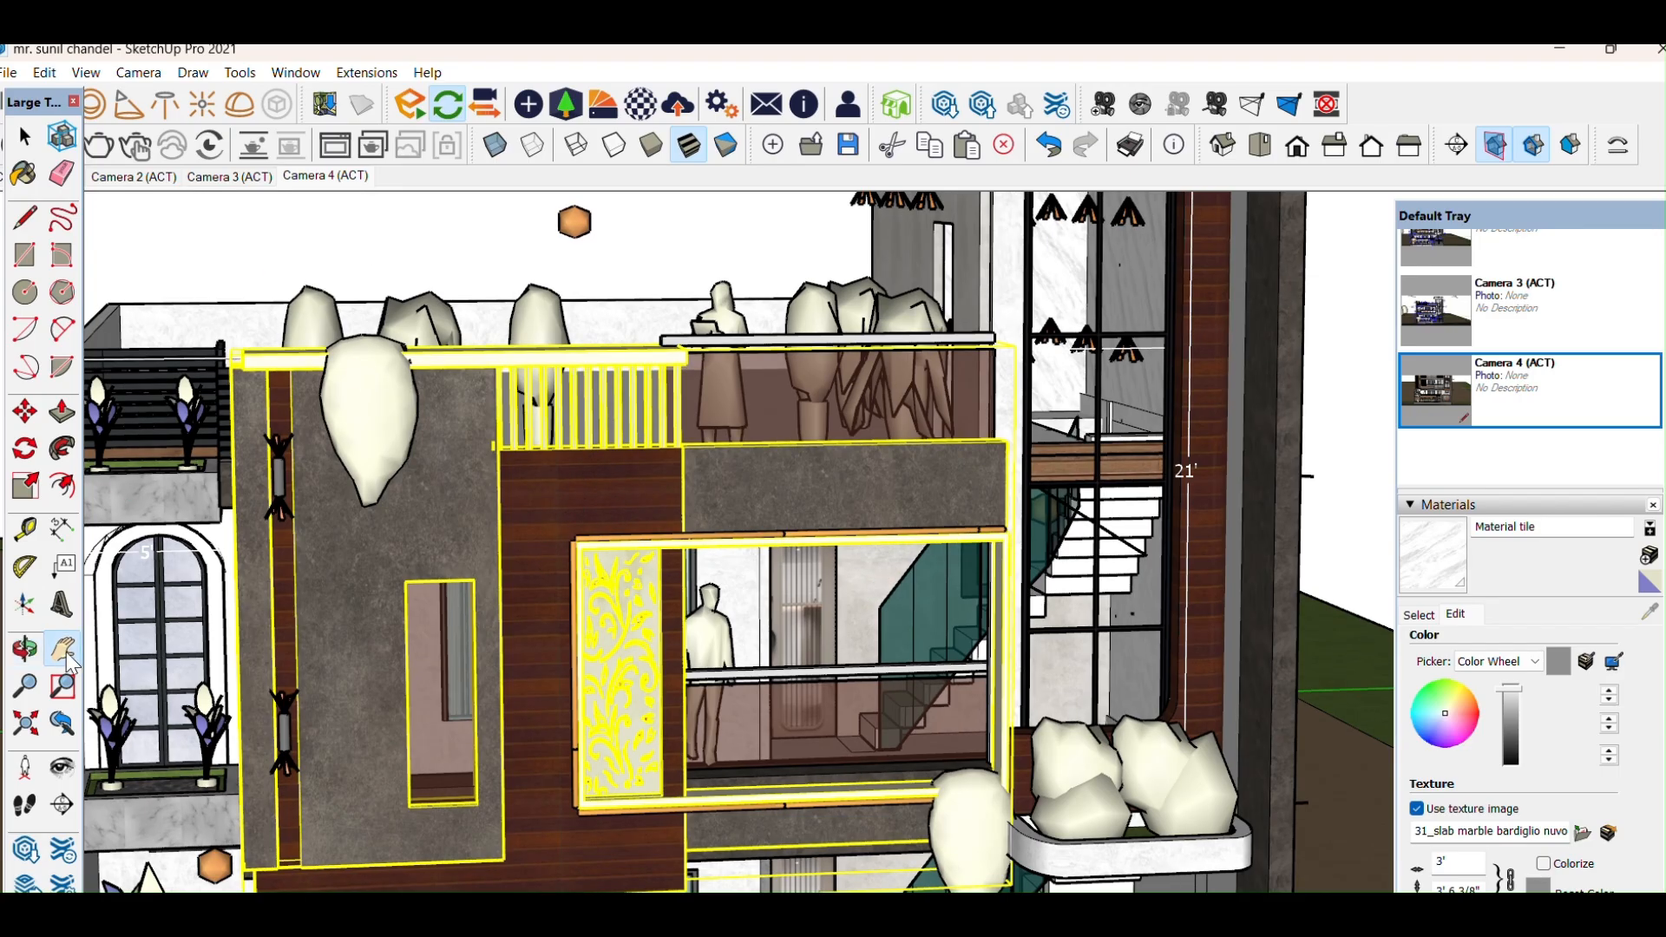
drag(591, 621, 646, 441)
drag(350, 282, 387, 370)
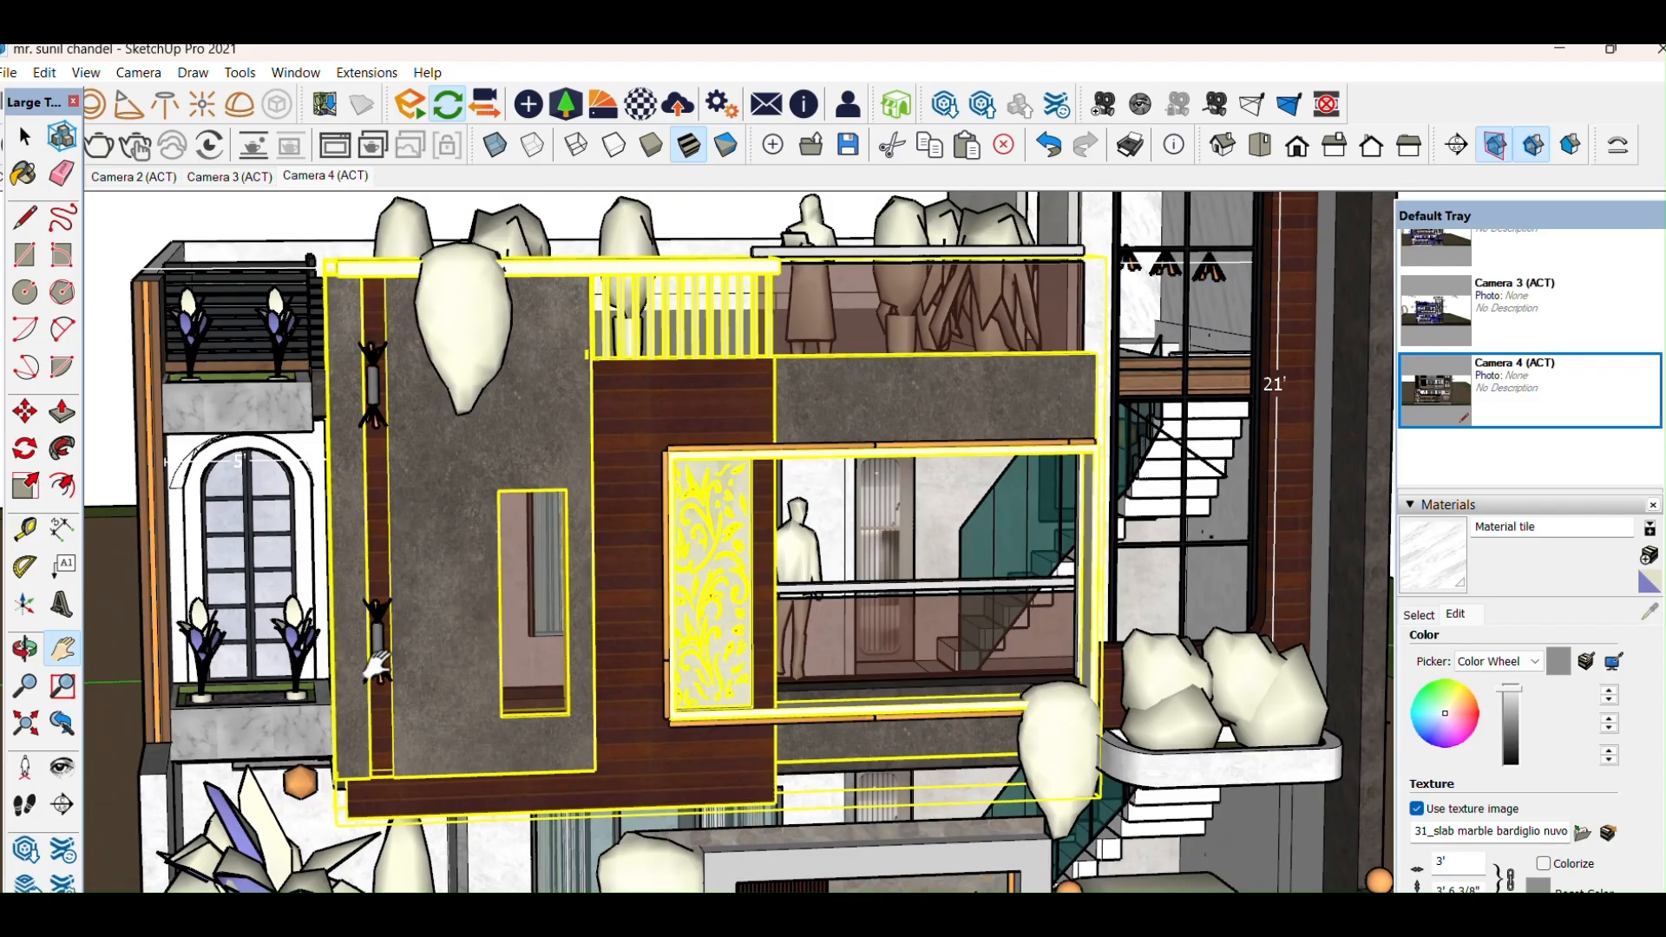
drag(829, 779, 826, 718)
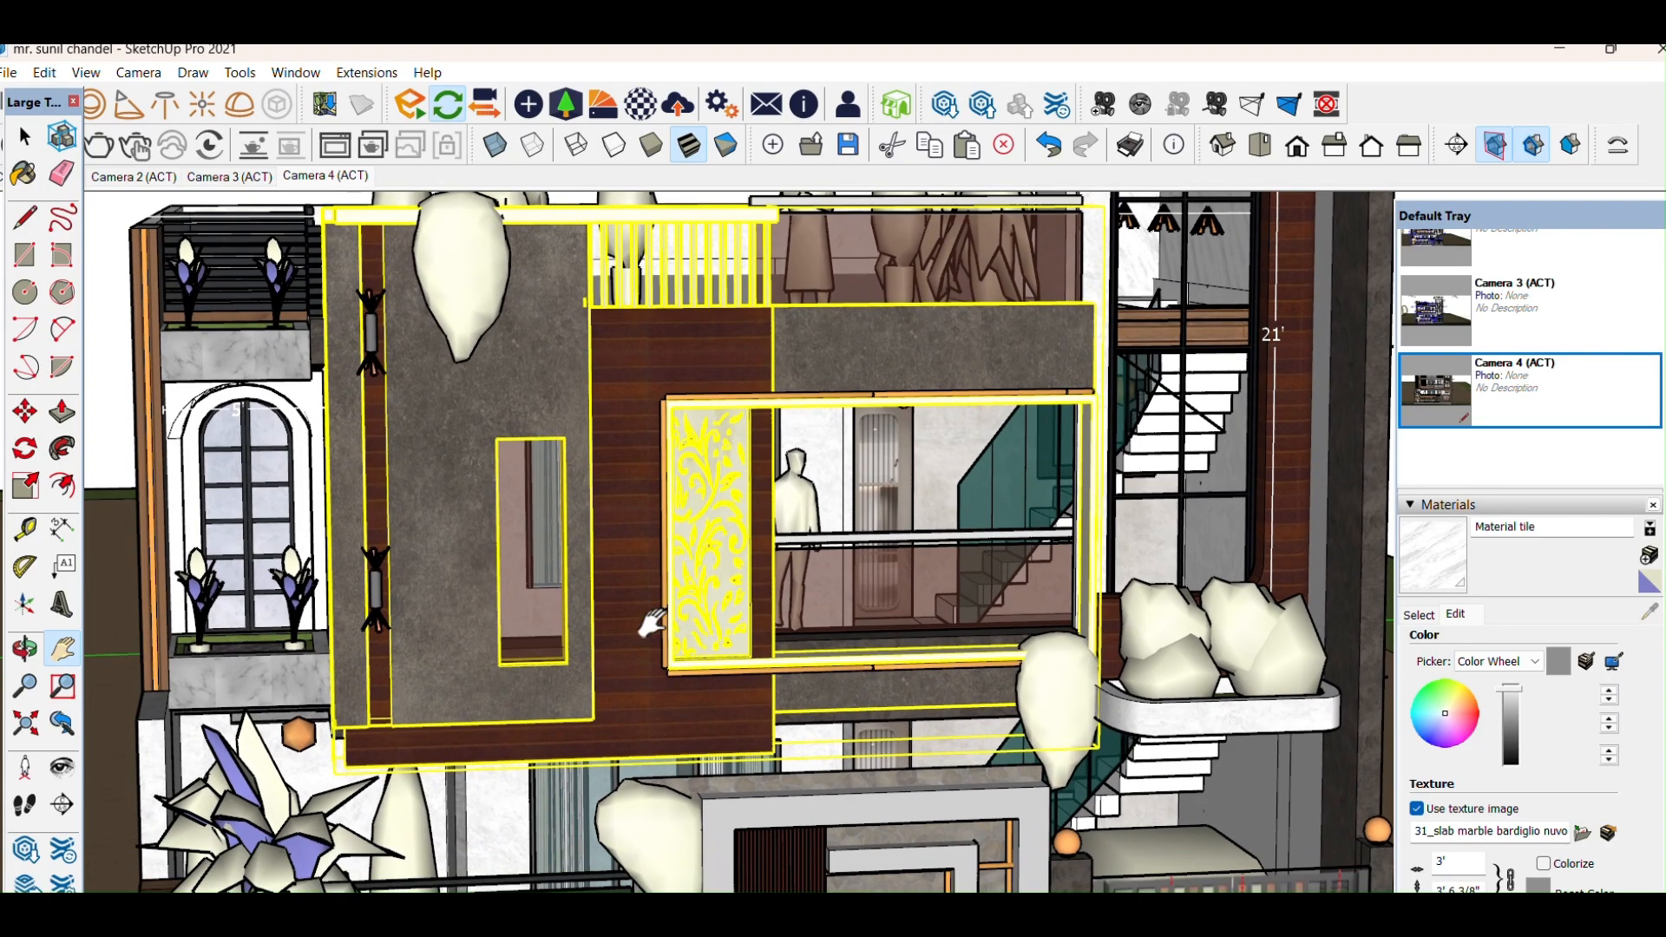
Step: Open the facade group, inspect the line lights along the balcony frame, and view the Line light settings in Enscape Objects
click(25, 138)
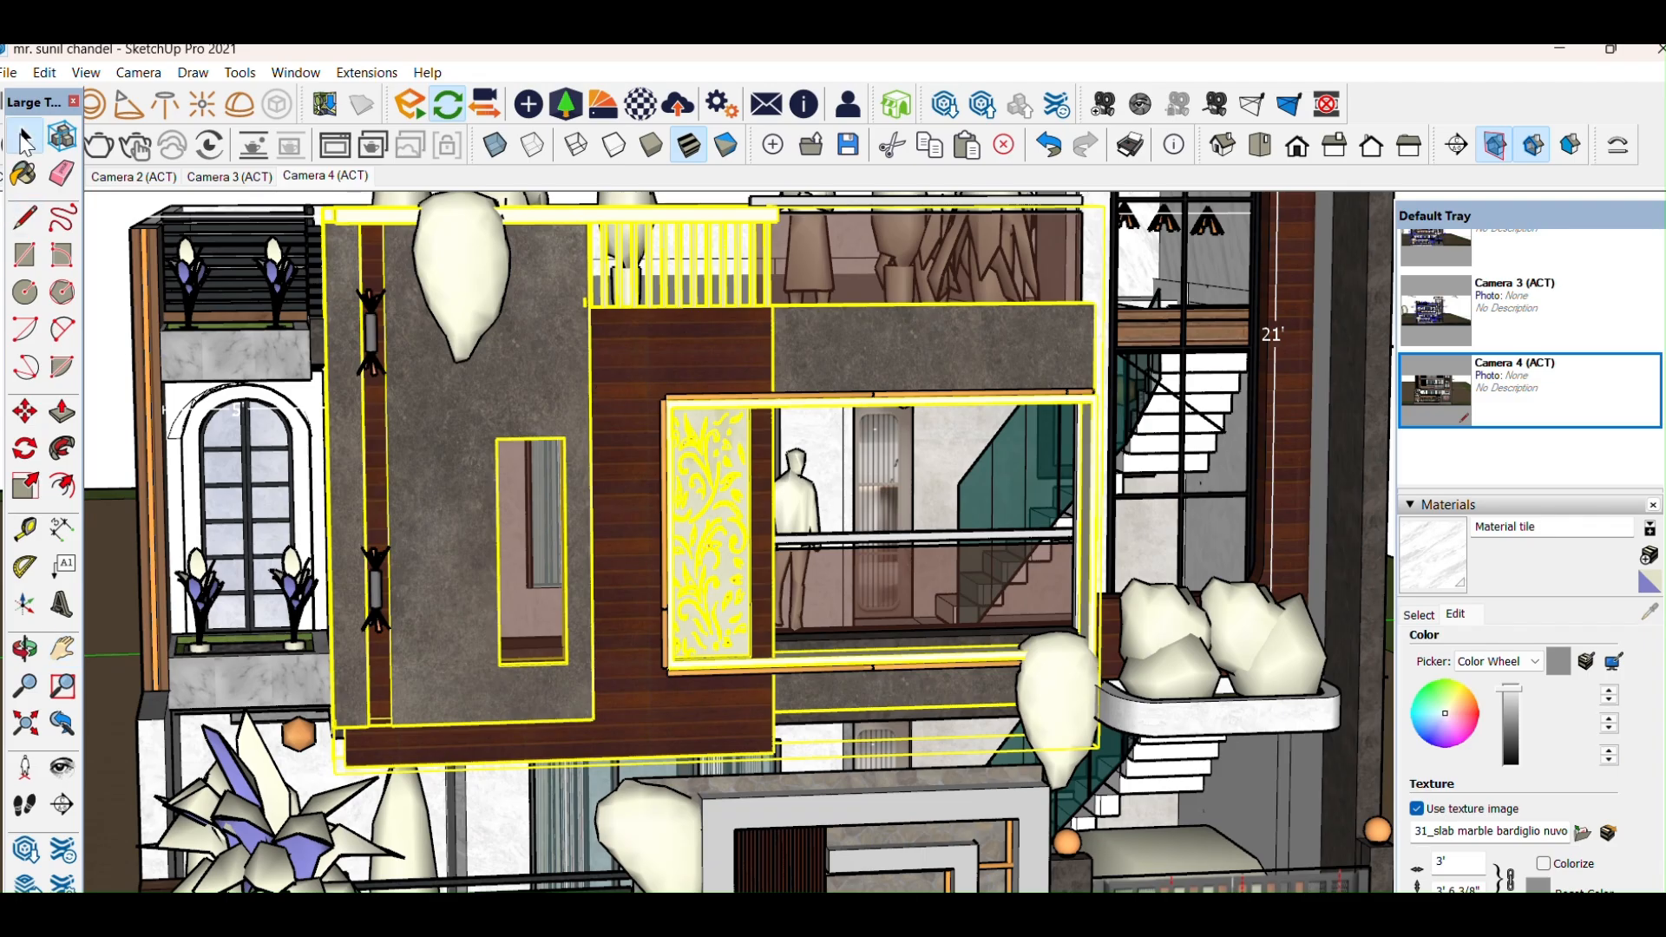
click(694, 397)
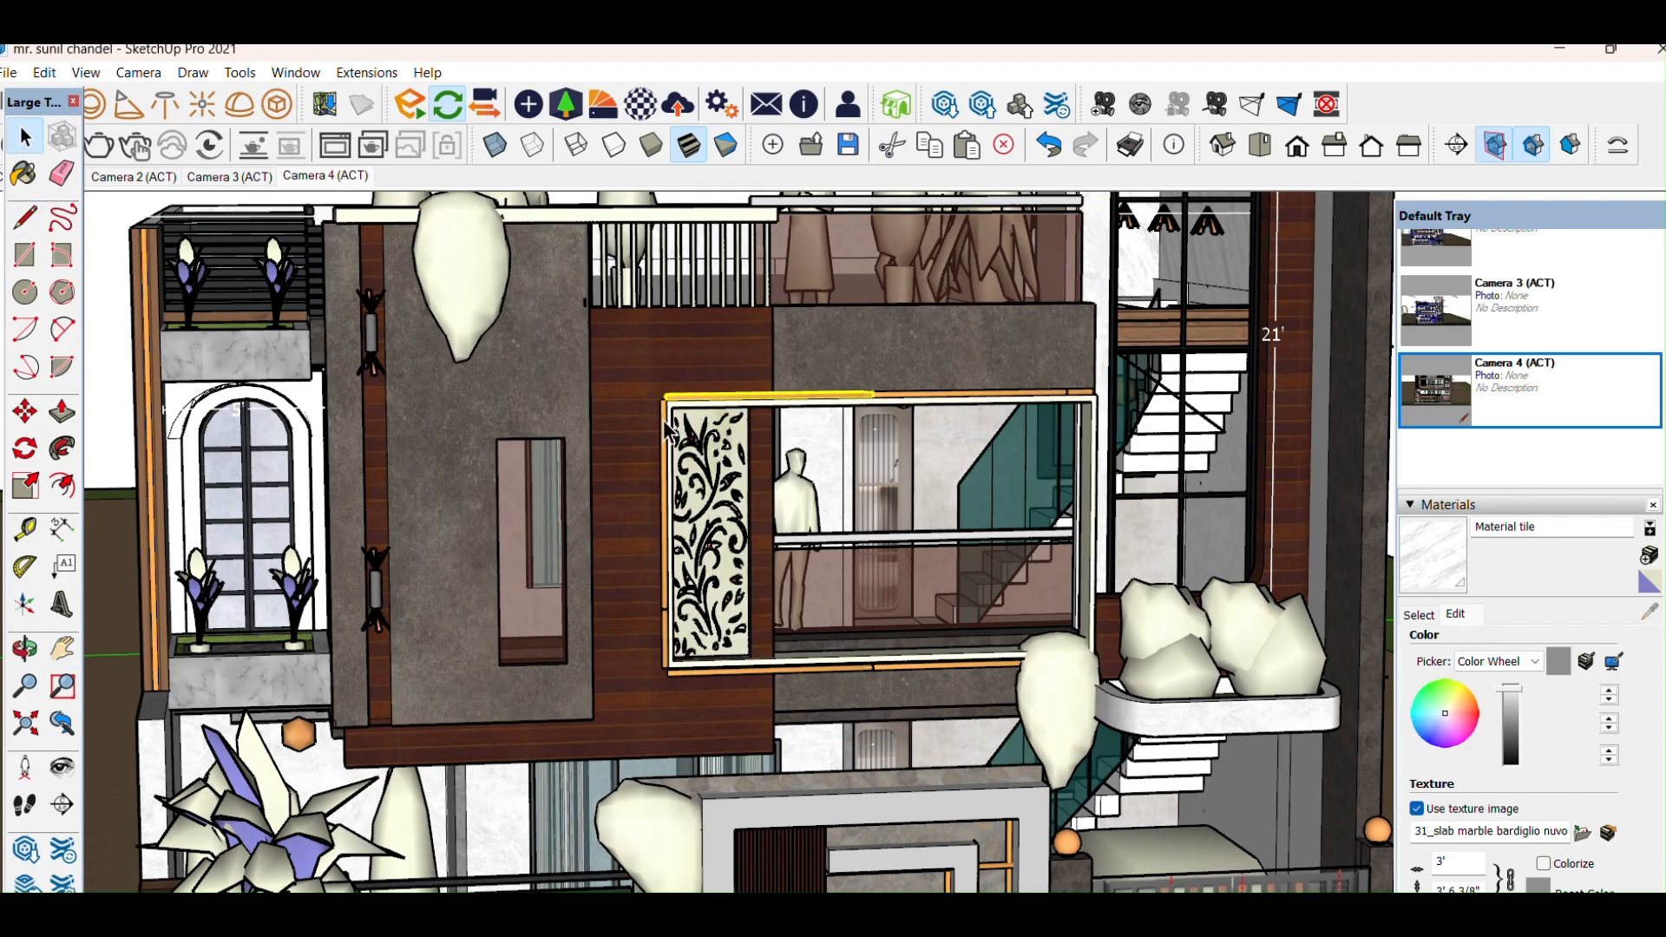
click(665, 417)
click(894, 393)
click(858, 396)
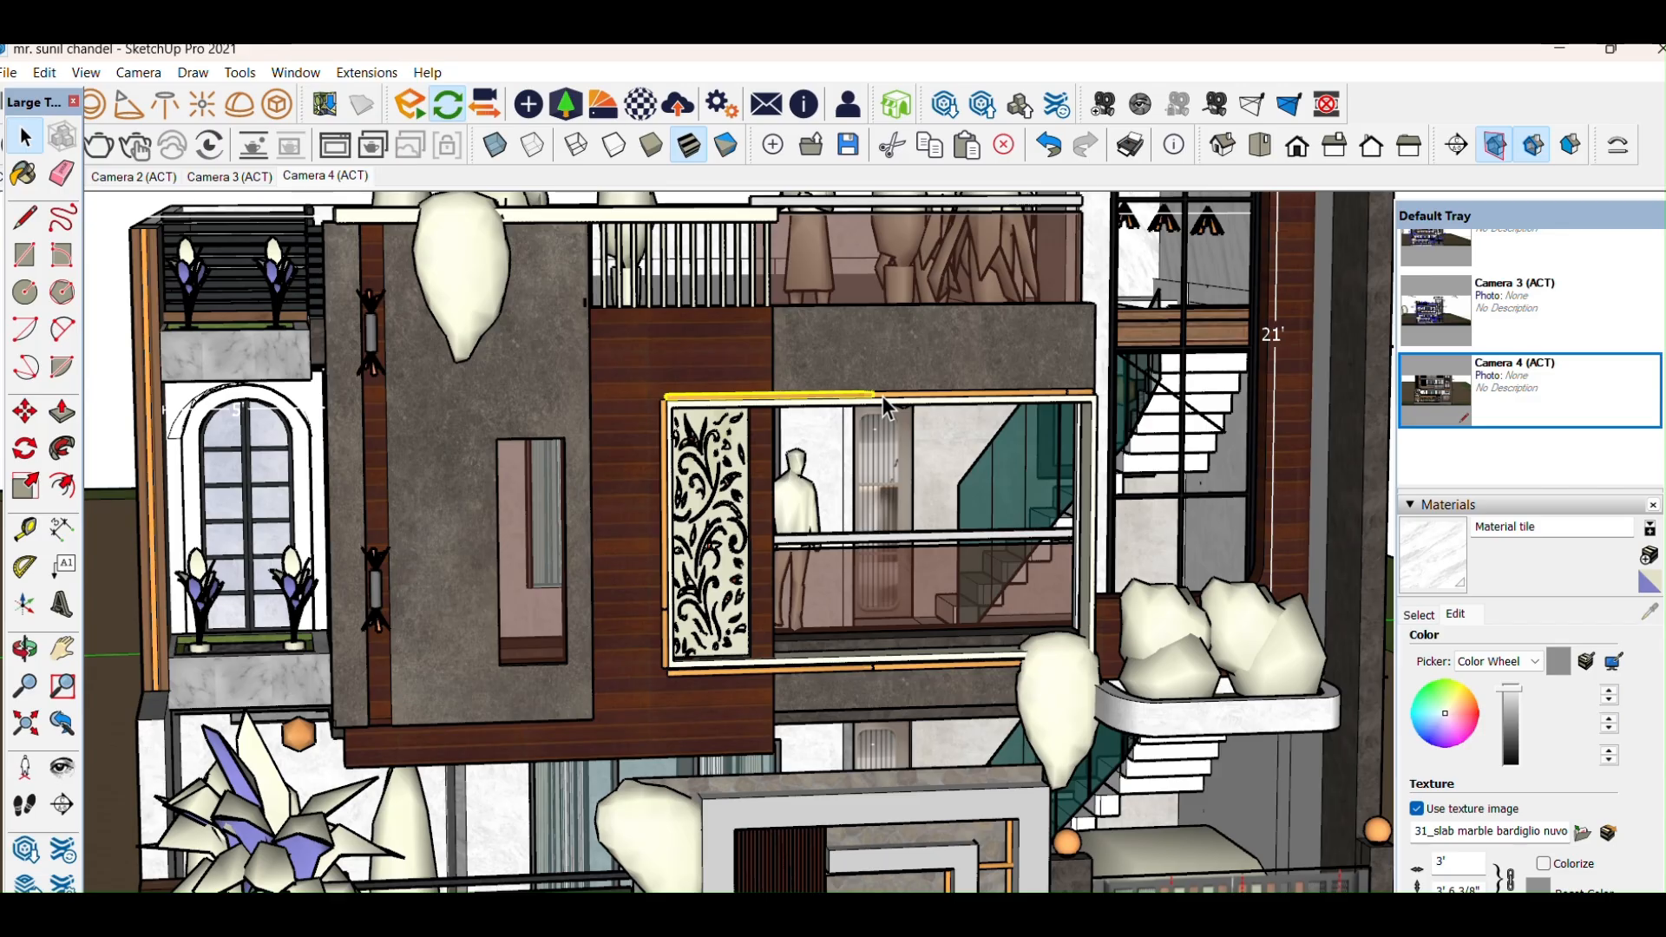
click(938, 398)
click(930, 392)
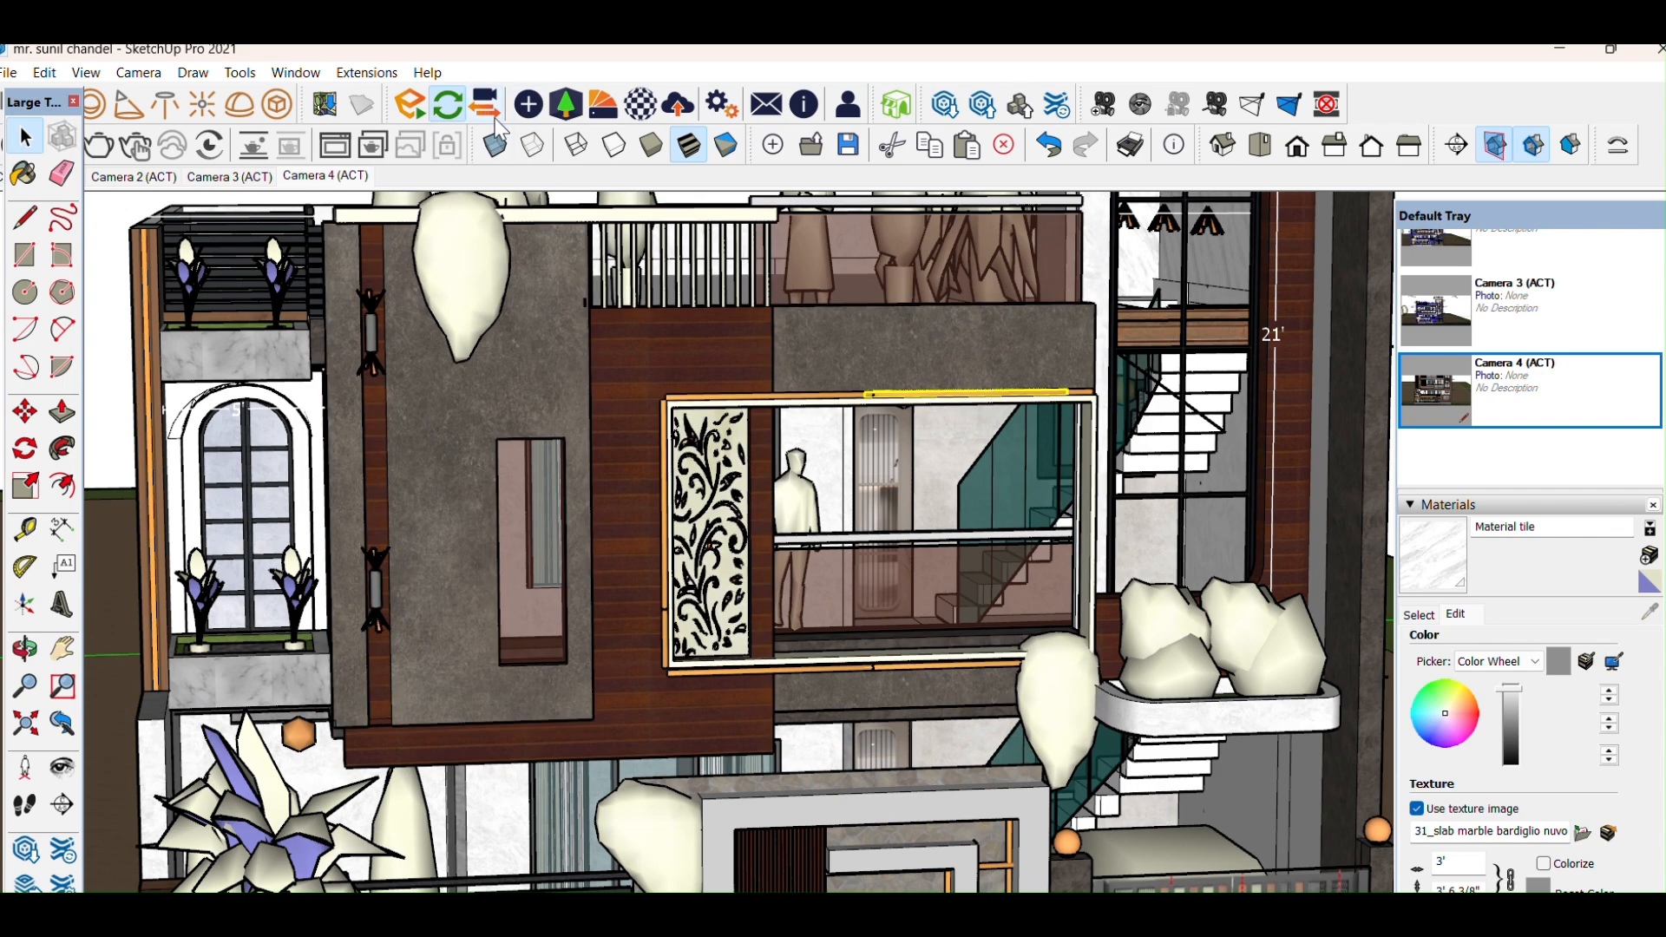
click(526, 107)
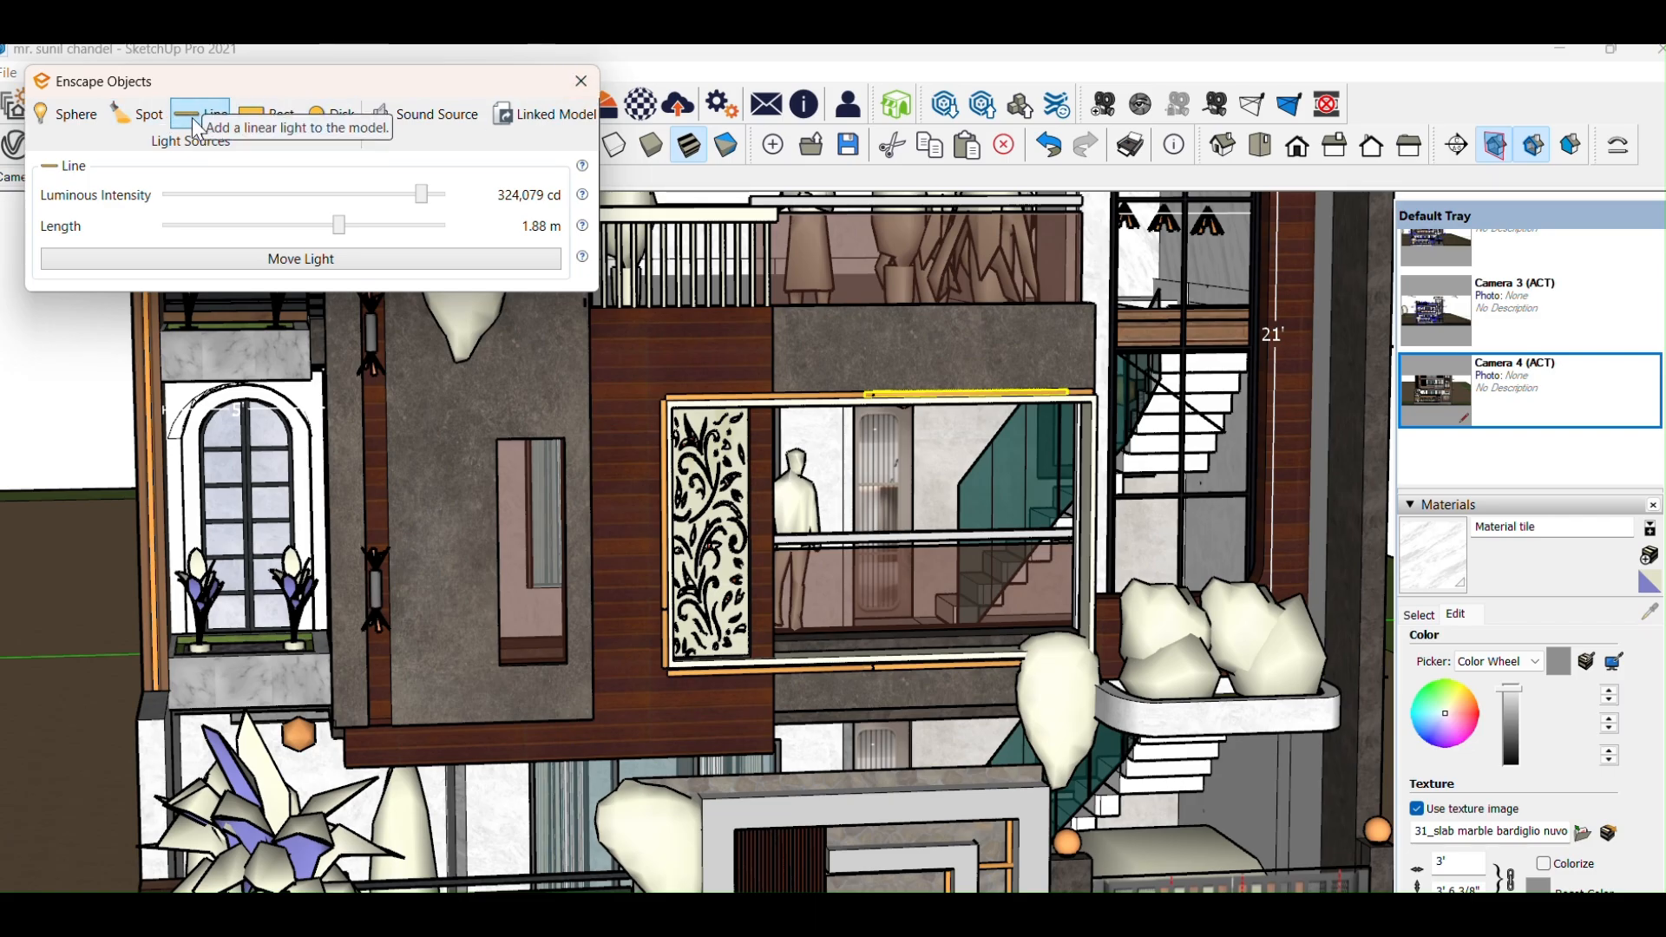
click(581, 81)
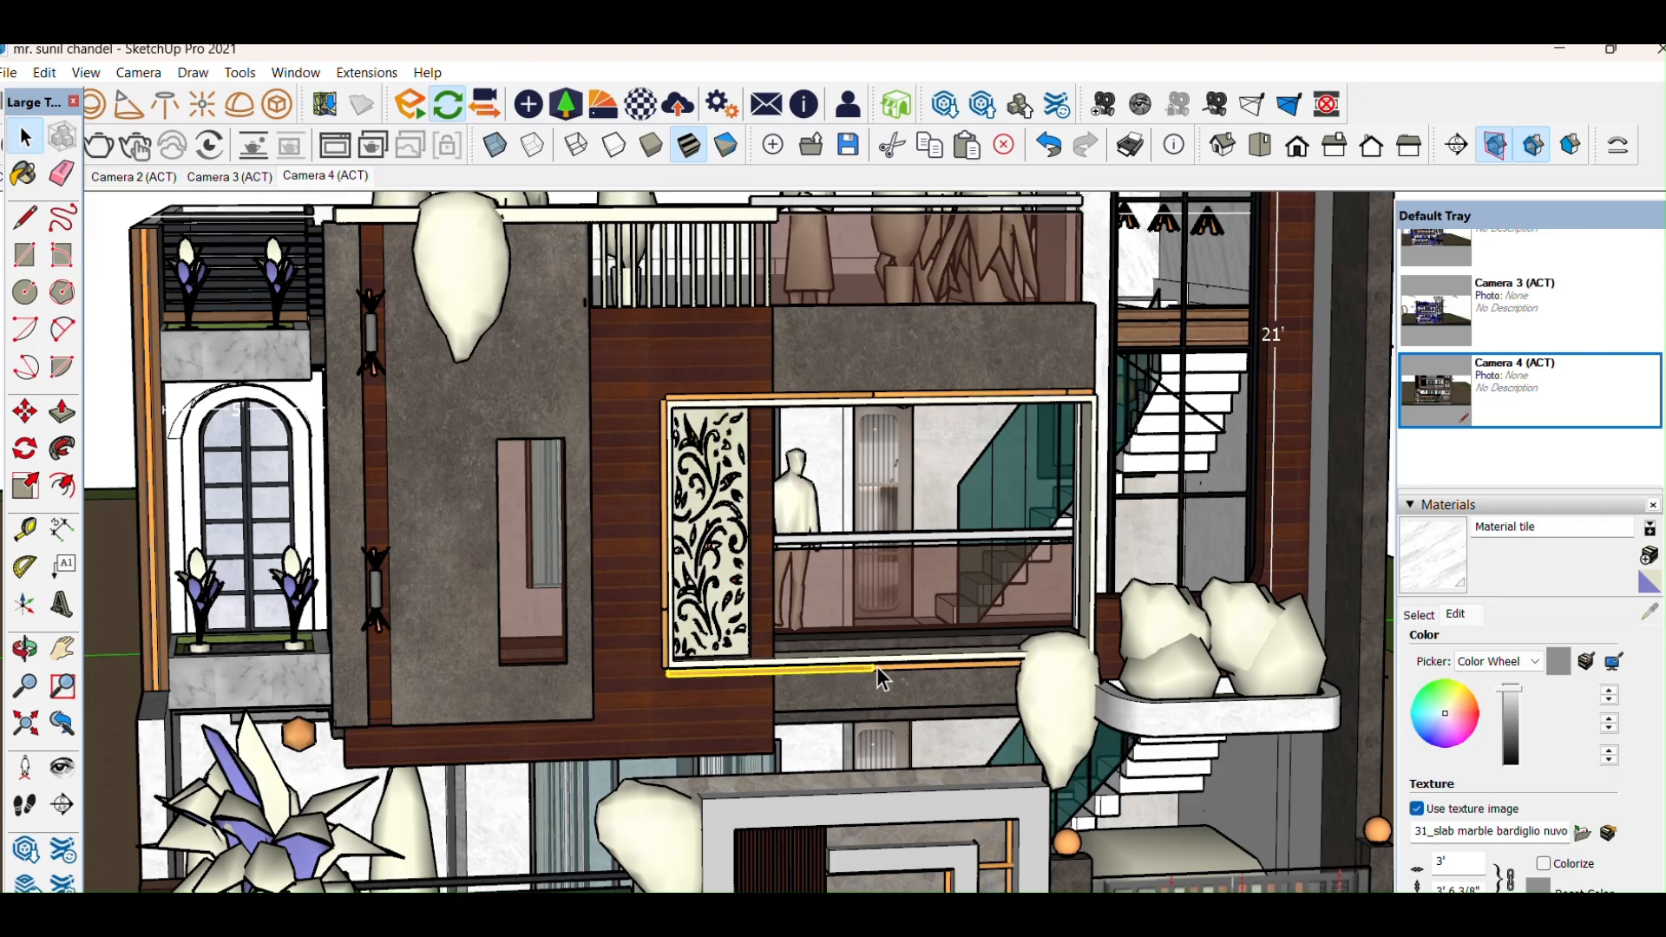
Step: Review the ground-floor boundary wall, house-number frame and gate, and the overall front elevation of the house
click(63, 648)
drag(553, 680, 553, 417)
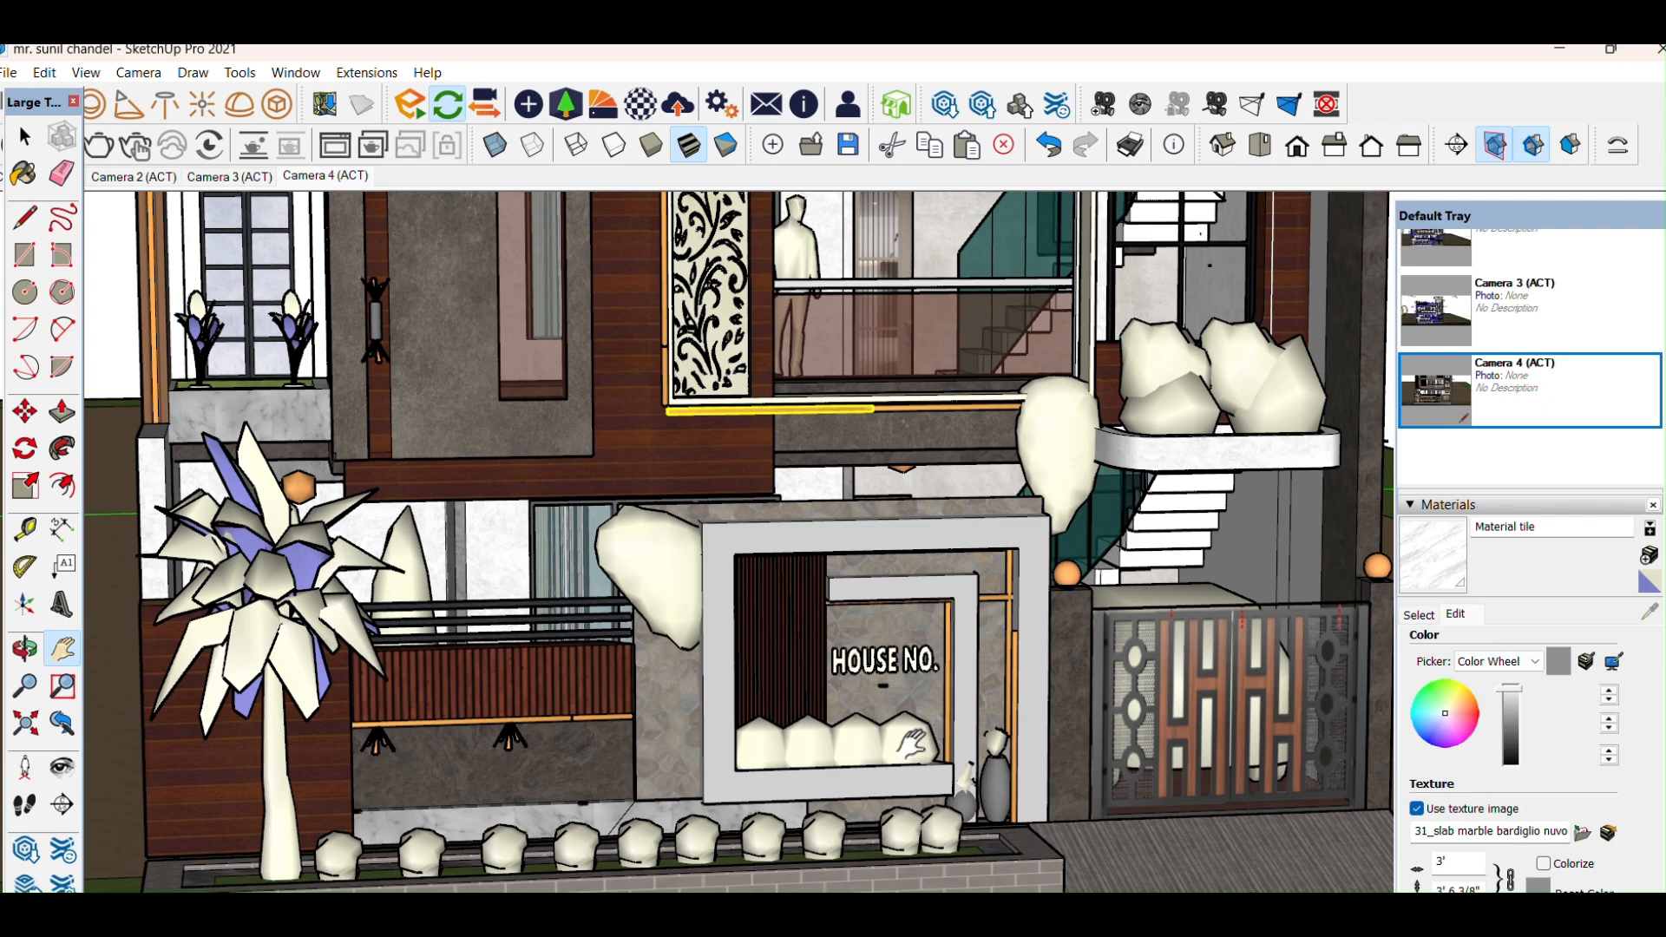
drag(912, 734, 904, 675)
scroll(904, 675, down, 5)
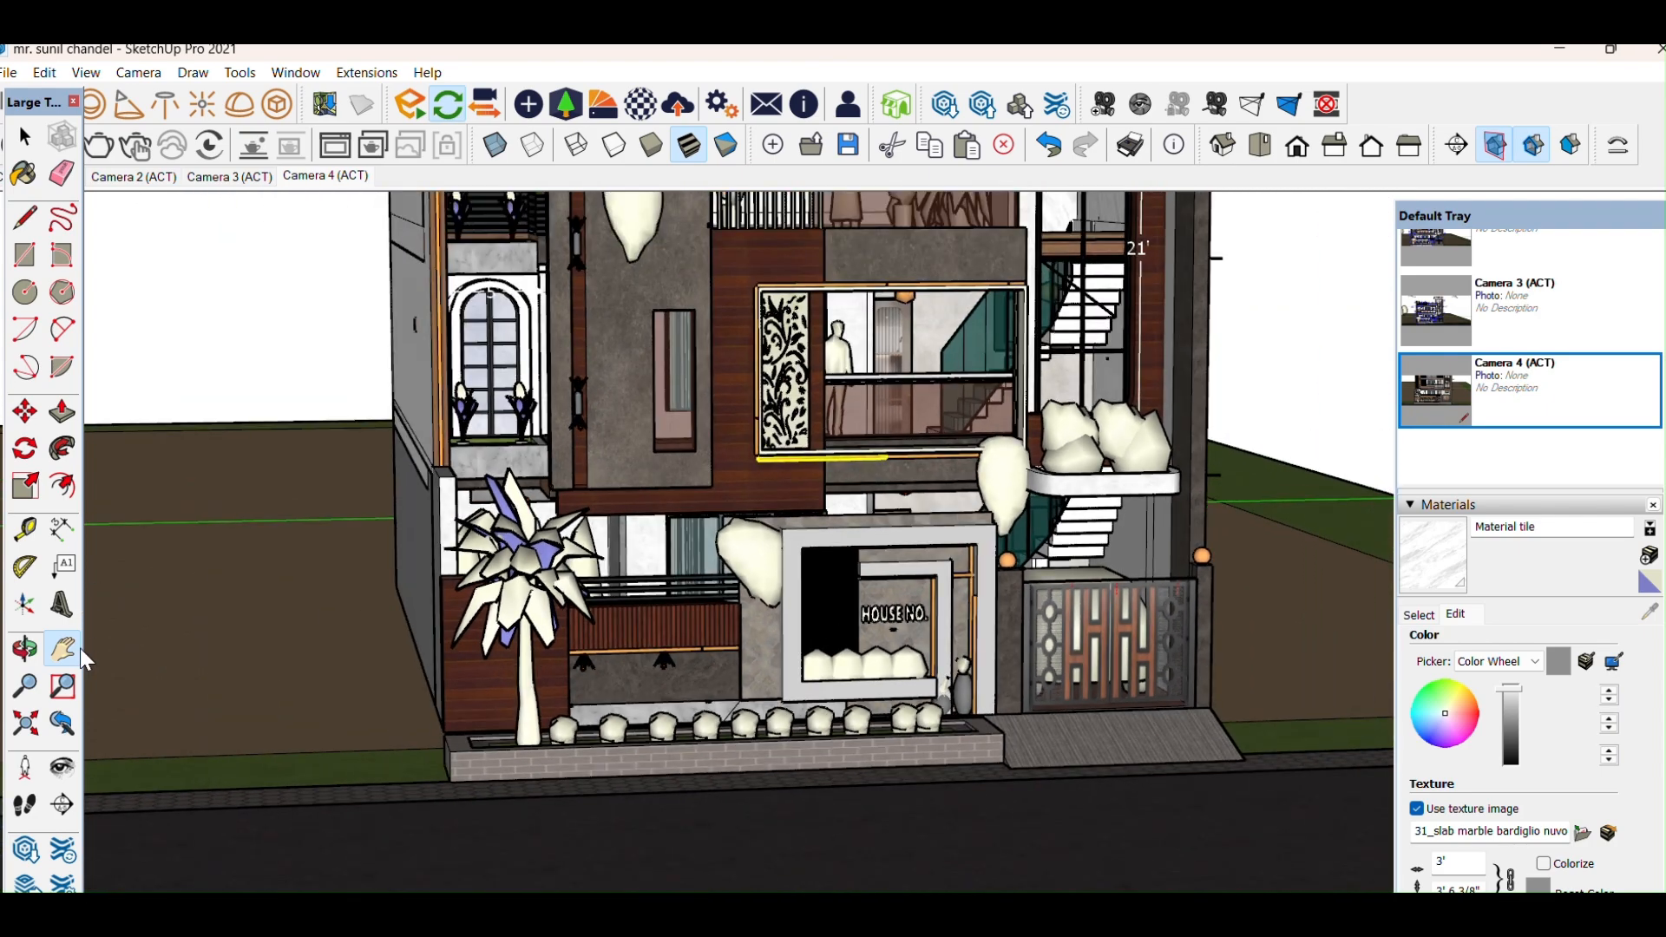
click(35, 659)
drag(701, 706, 682, 847)
click(68, 657)
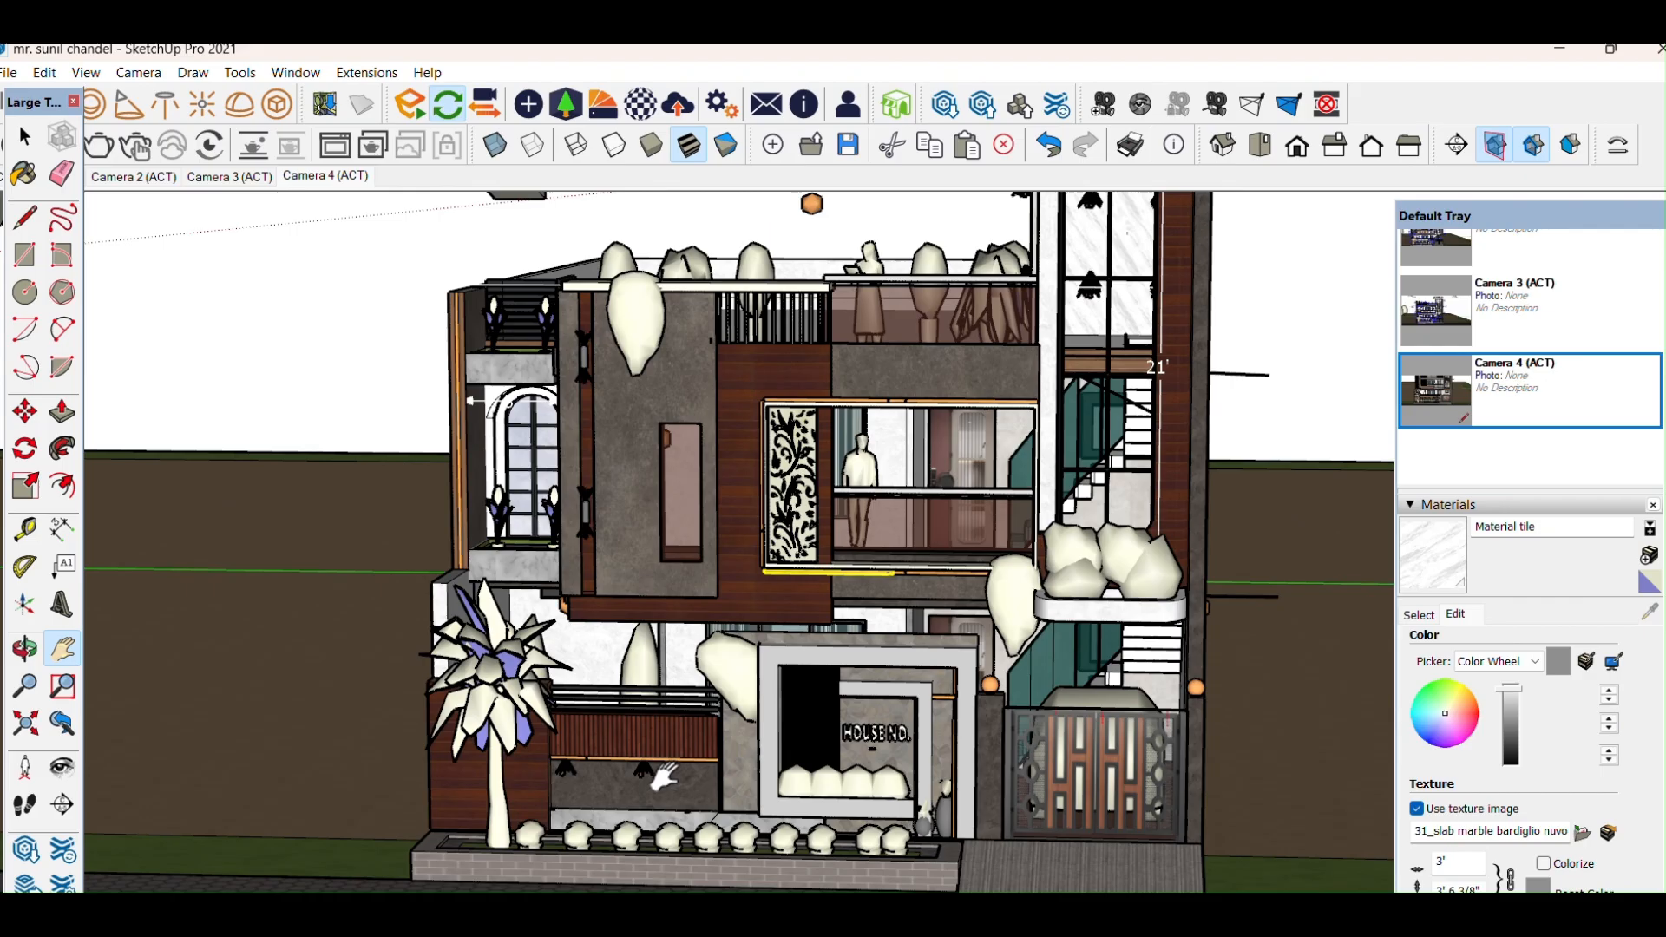
drag(870, 588, 871, 580)
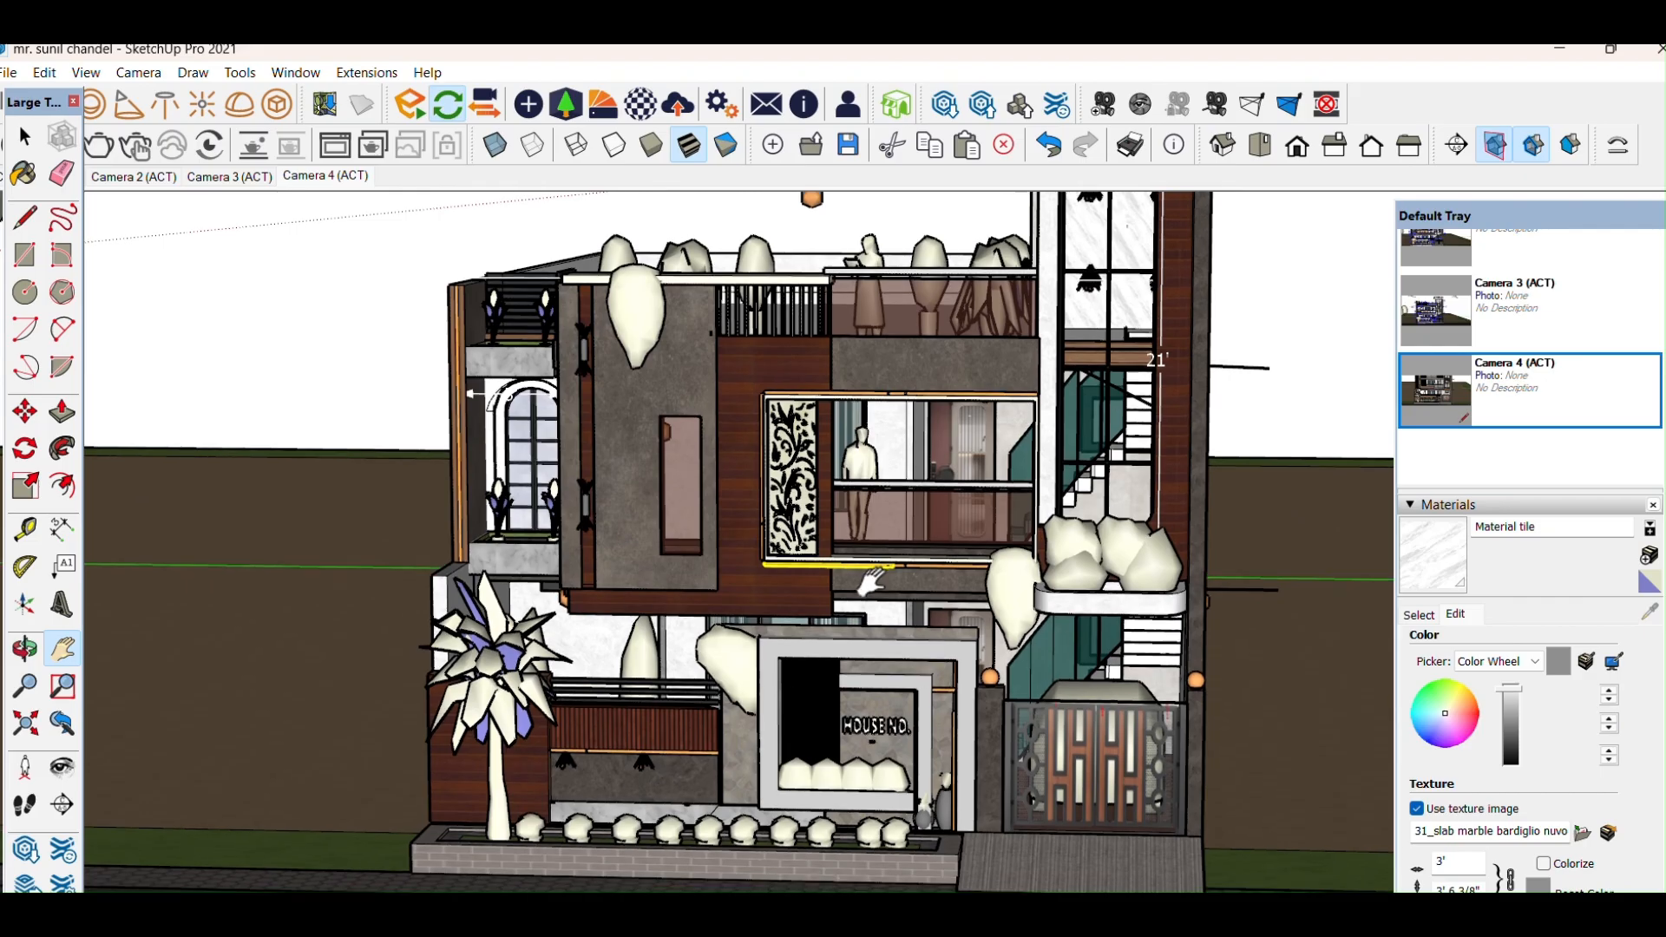
scroll(868, 580, down, 2)
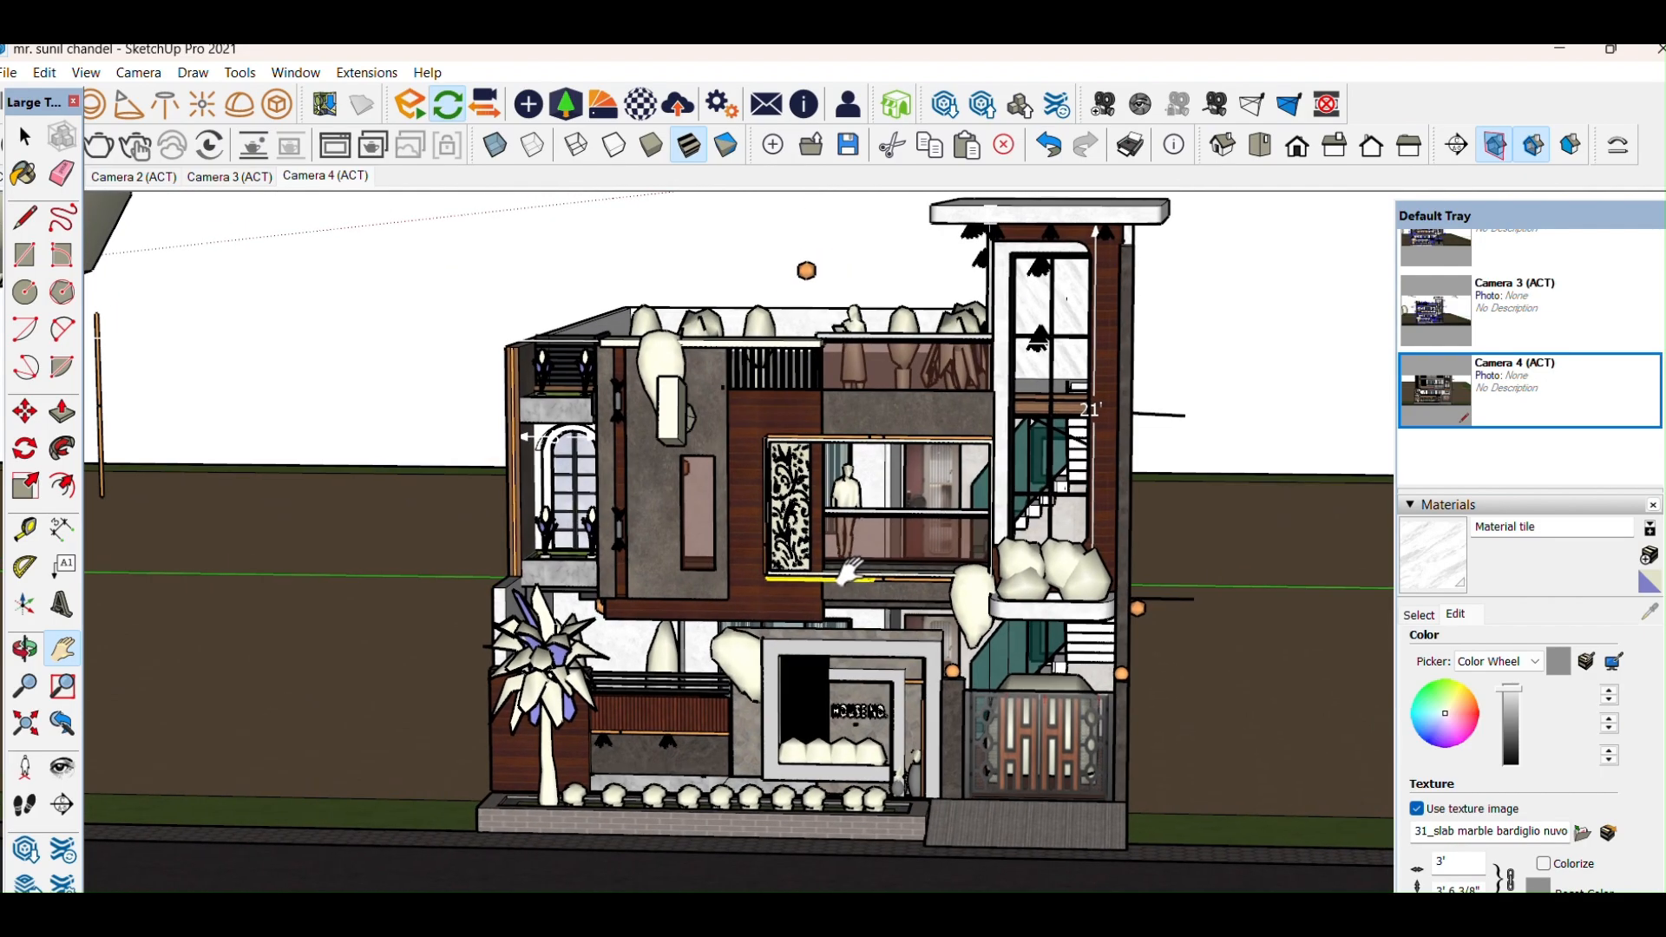
scroll(849, 568, up, 3)
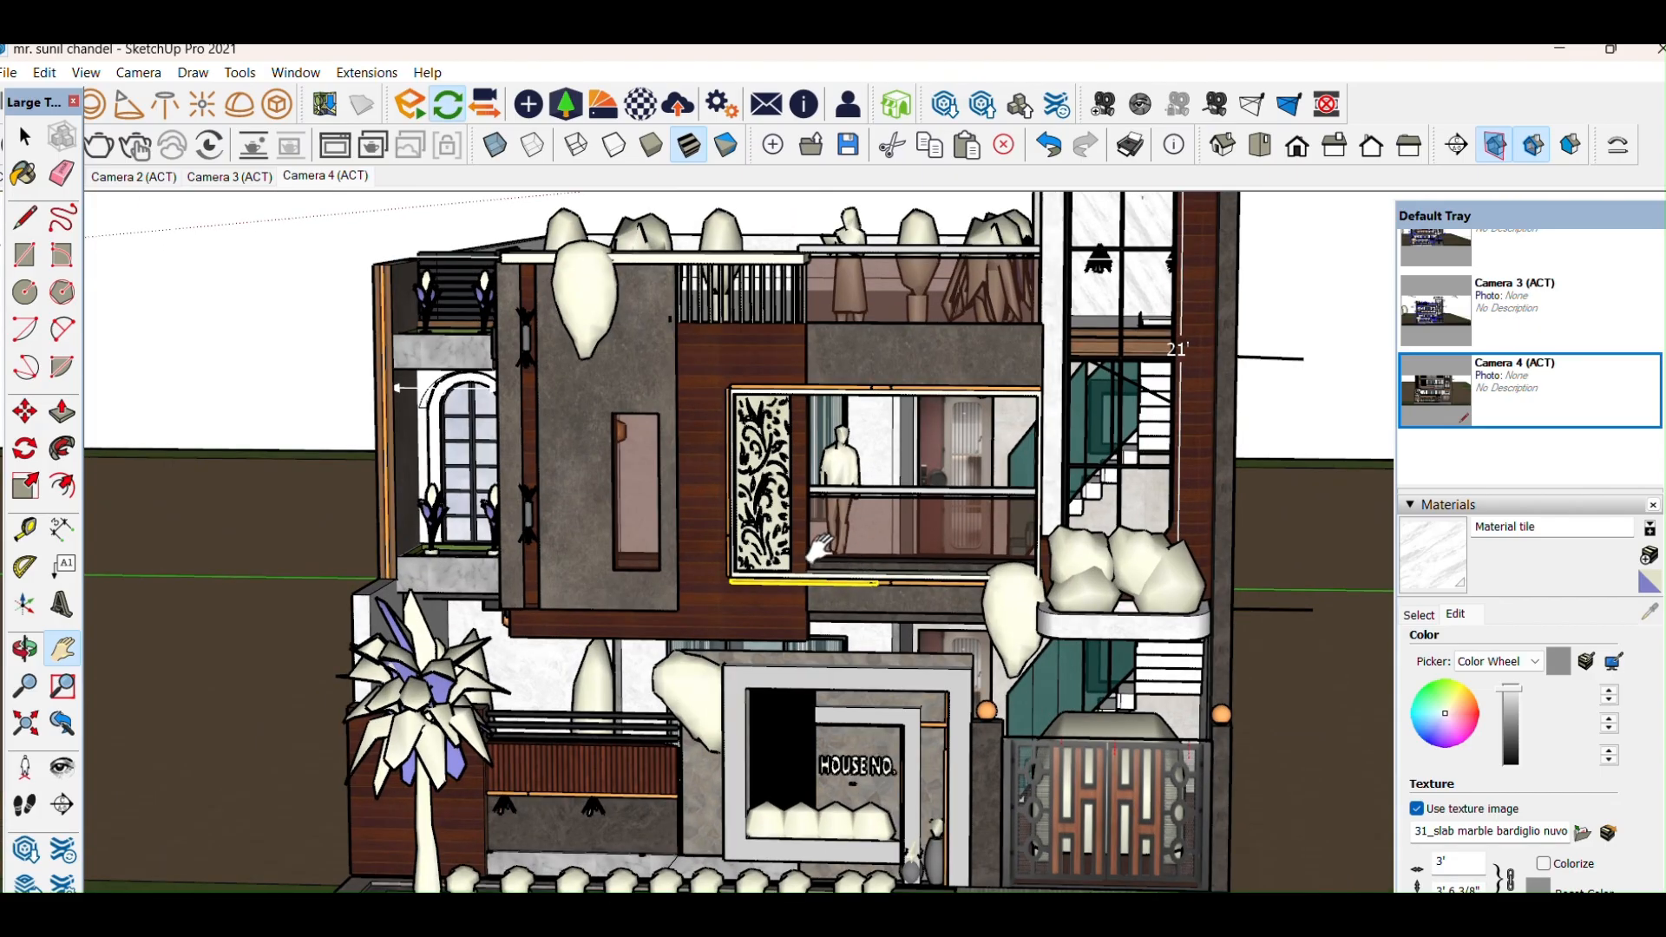
scroll(883, 564, down, 2)
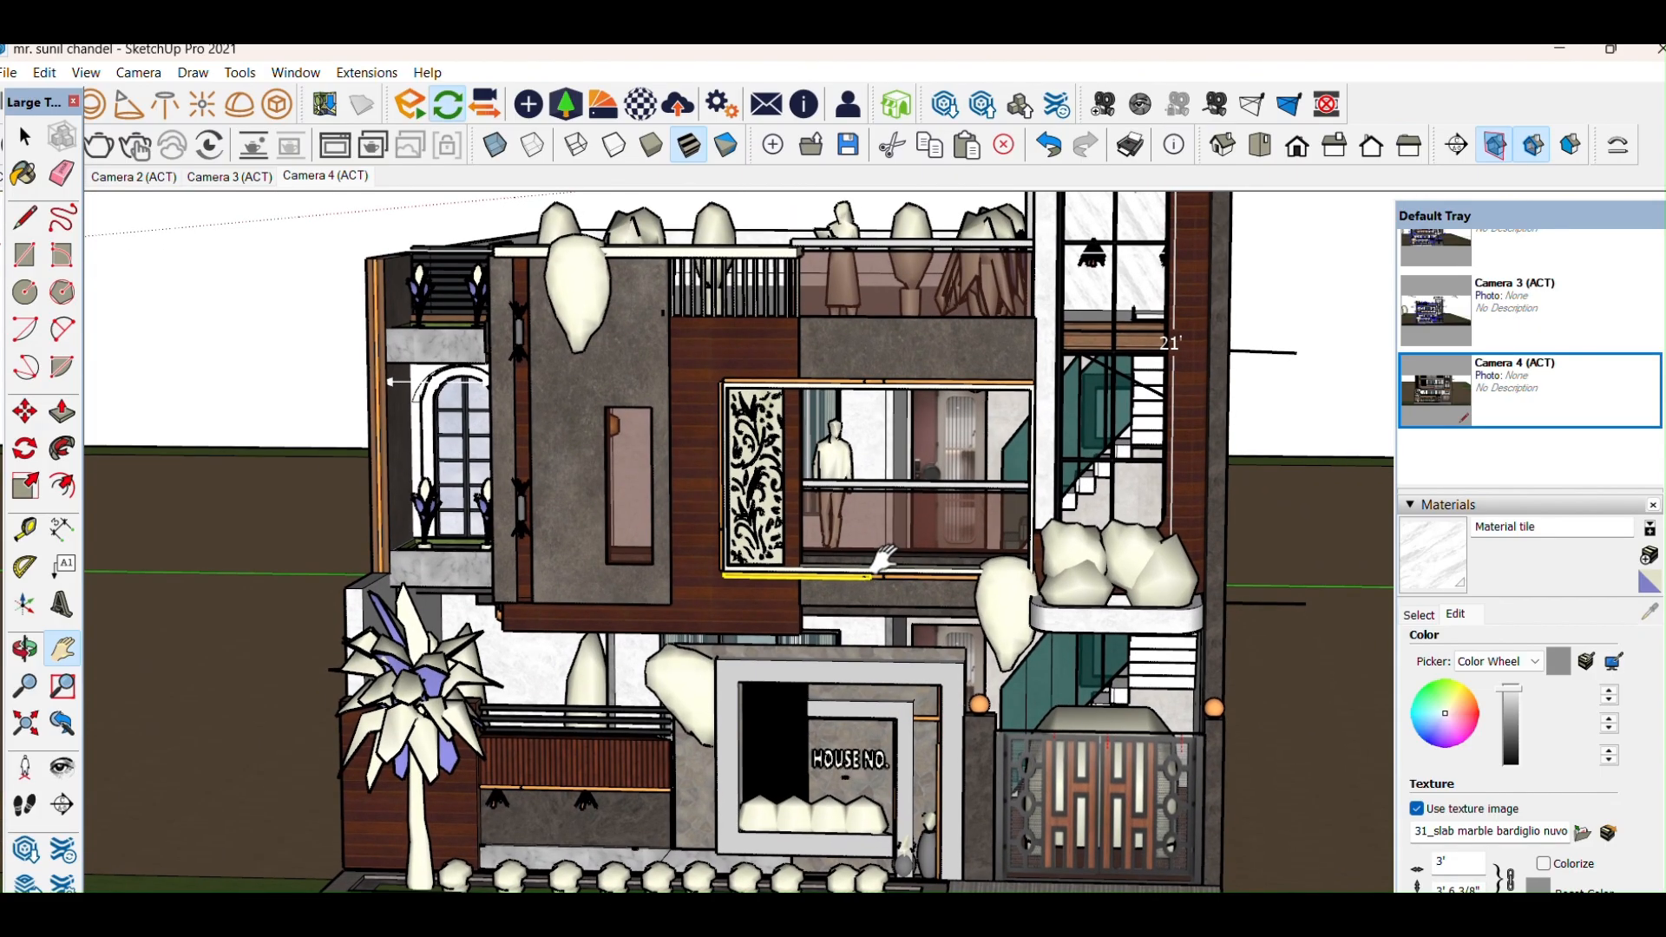
Step: Switch to the Enscape render of the house and review the rendered front elevation from the ground floor to the roof canopy
scroll(883, 559, down, 1)
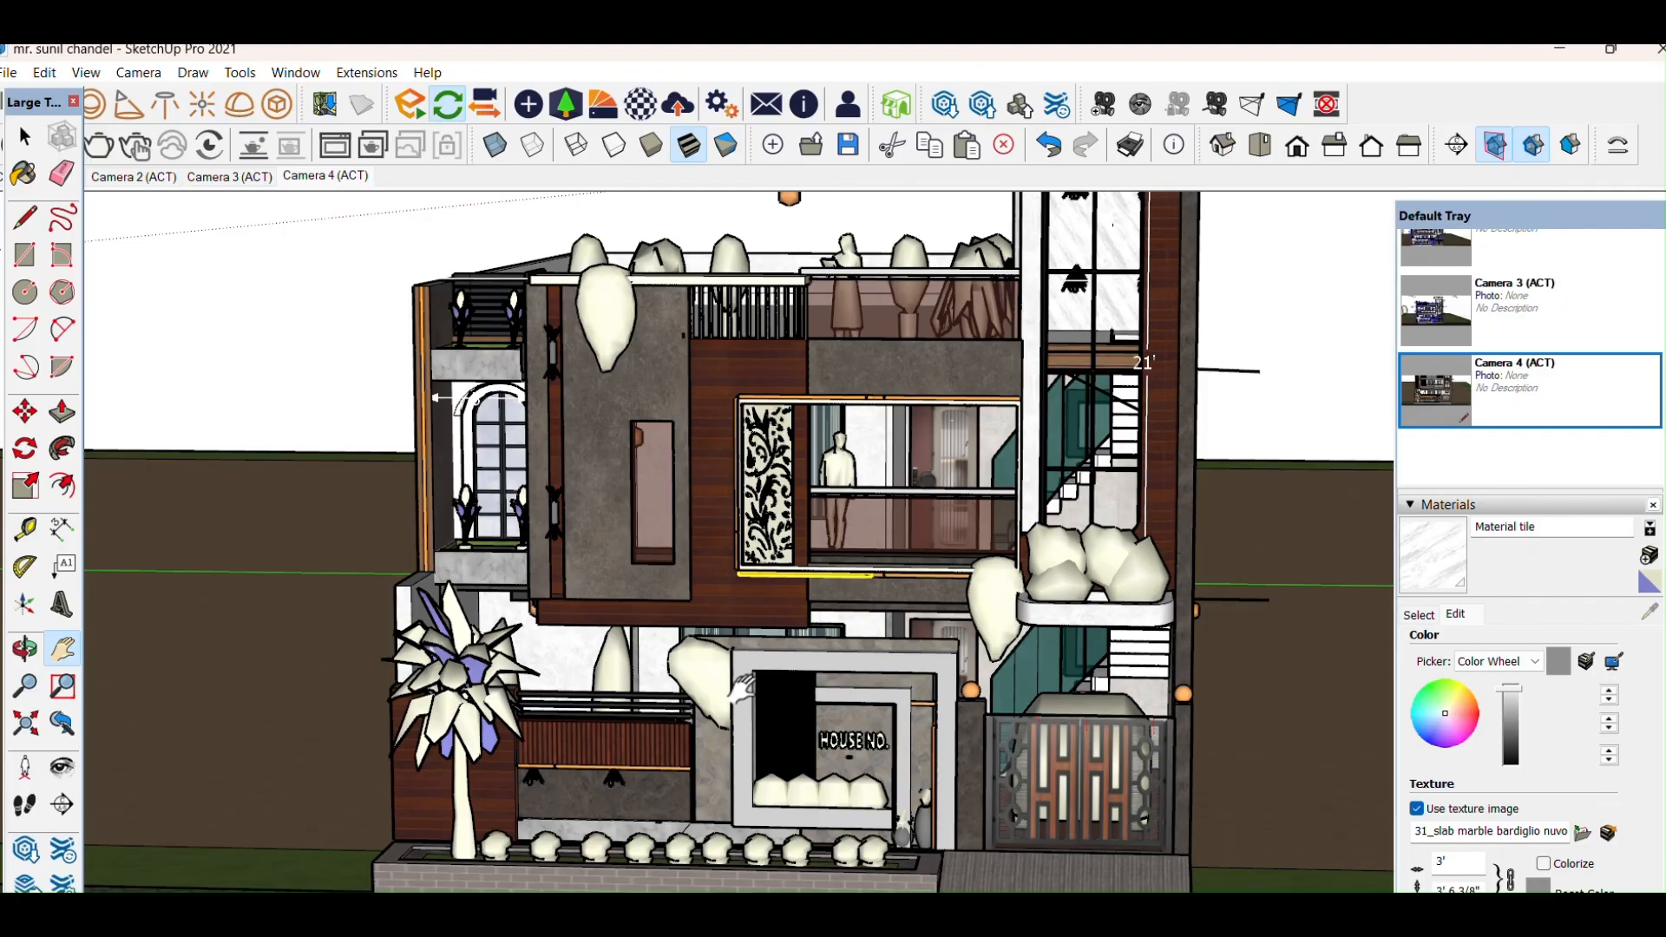
click(1074, 931)
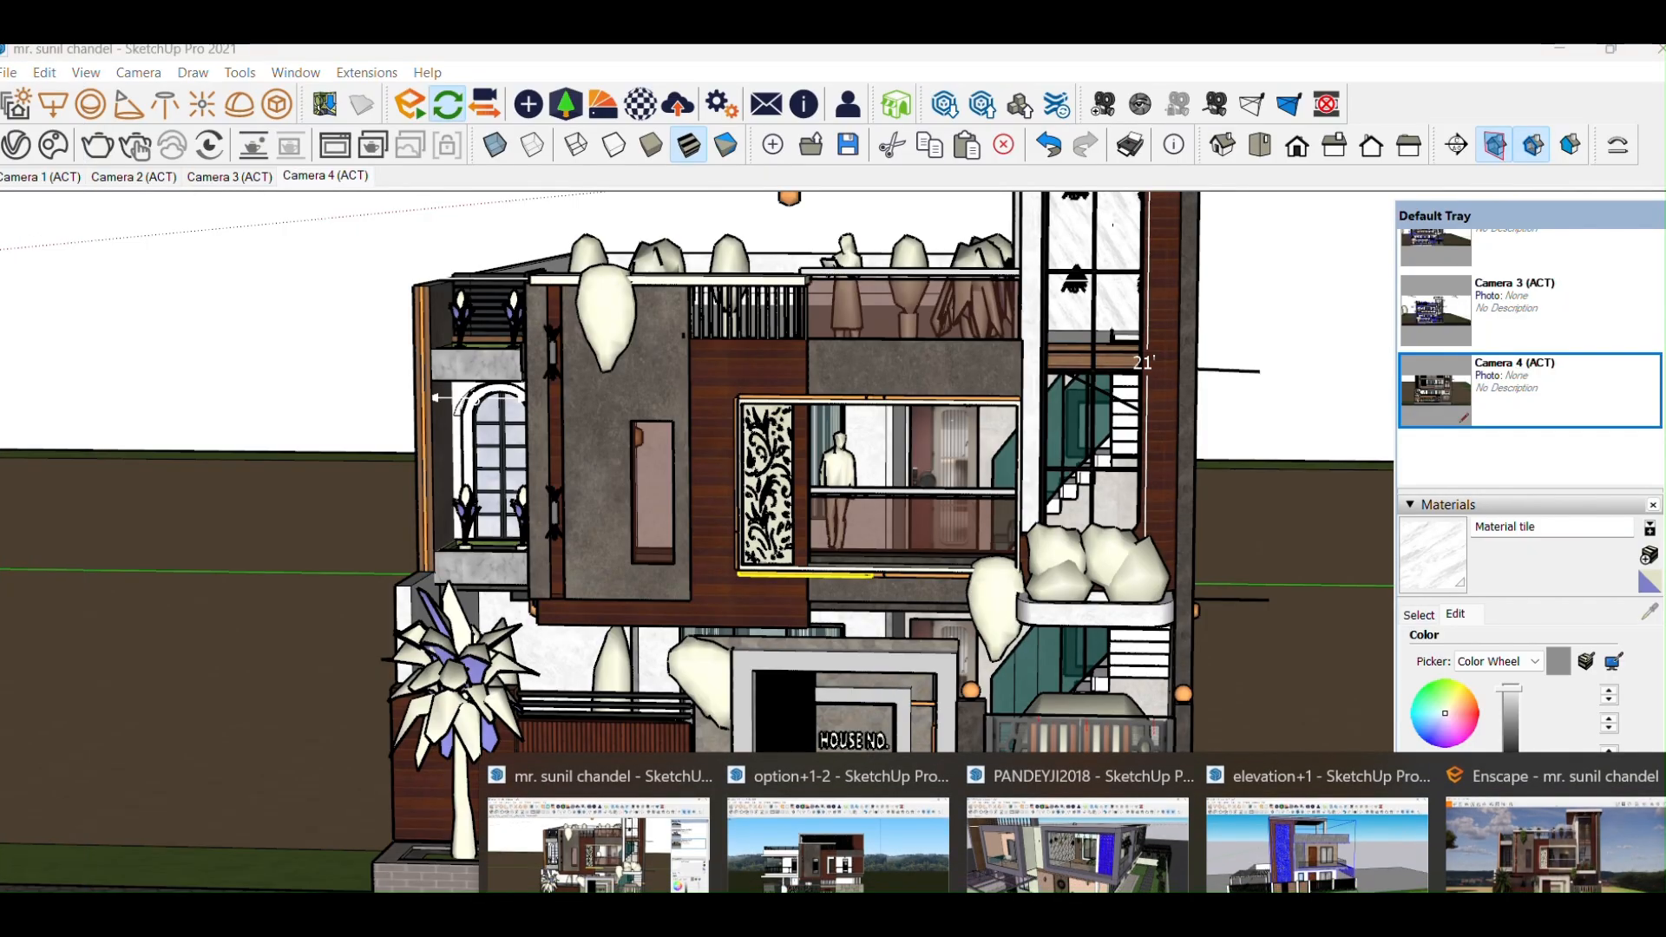
click(1556, 880)
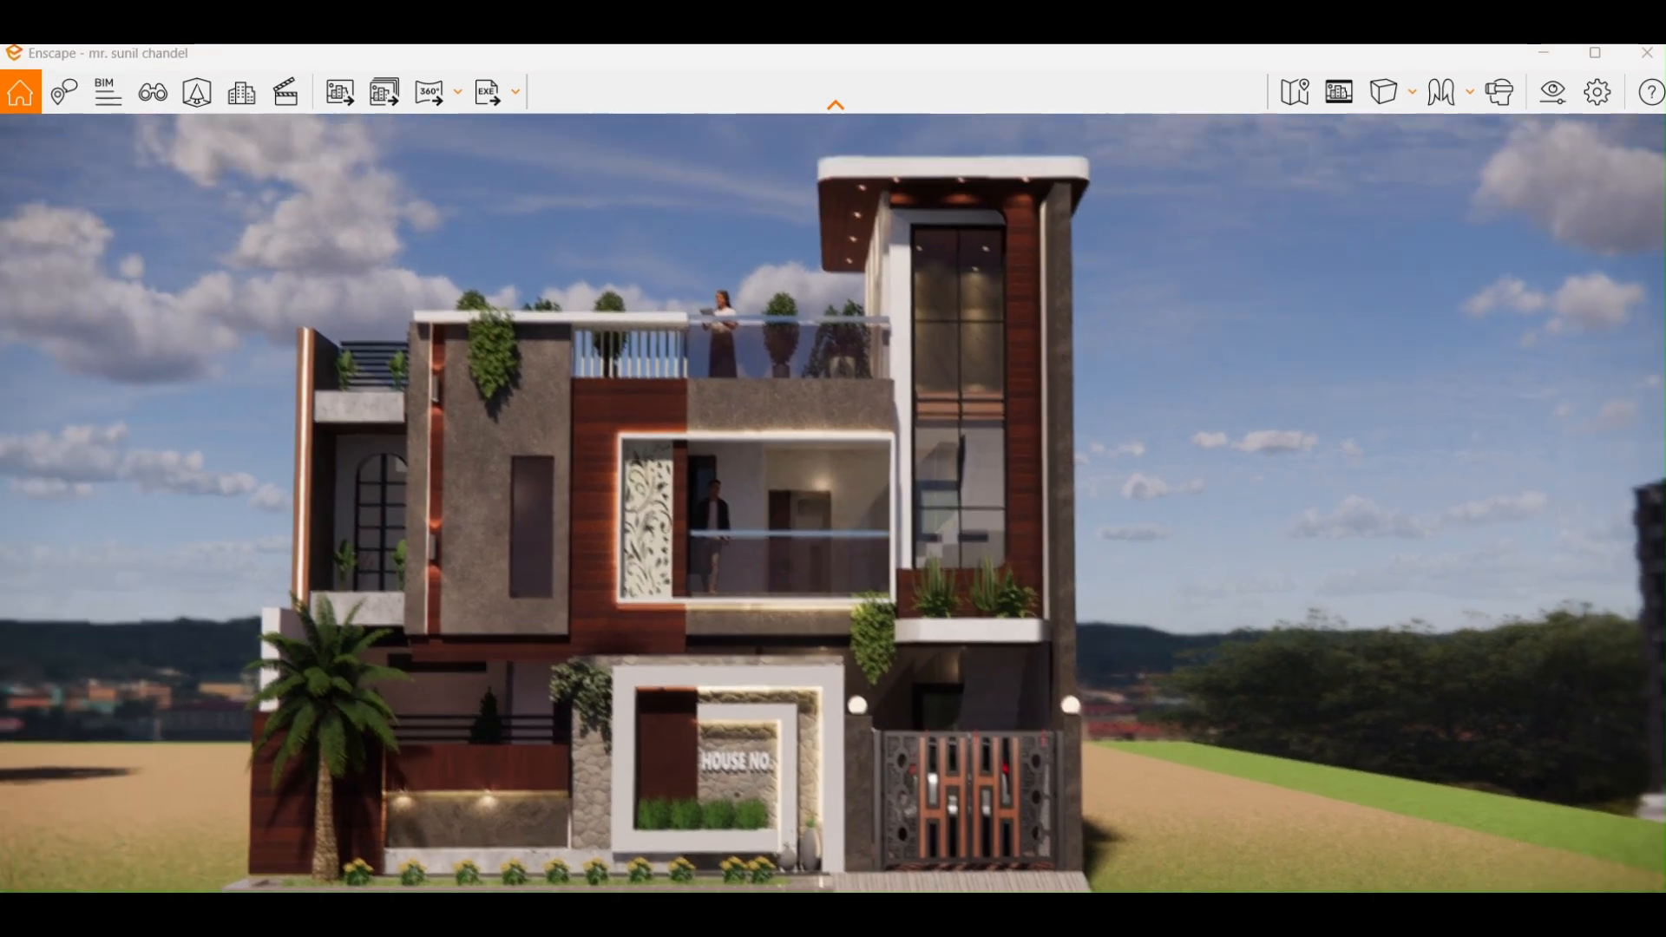
drag(861, 410, 841, 338)
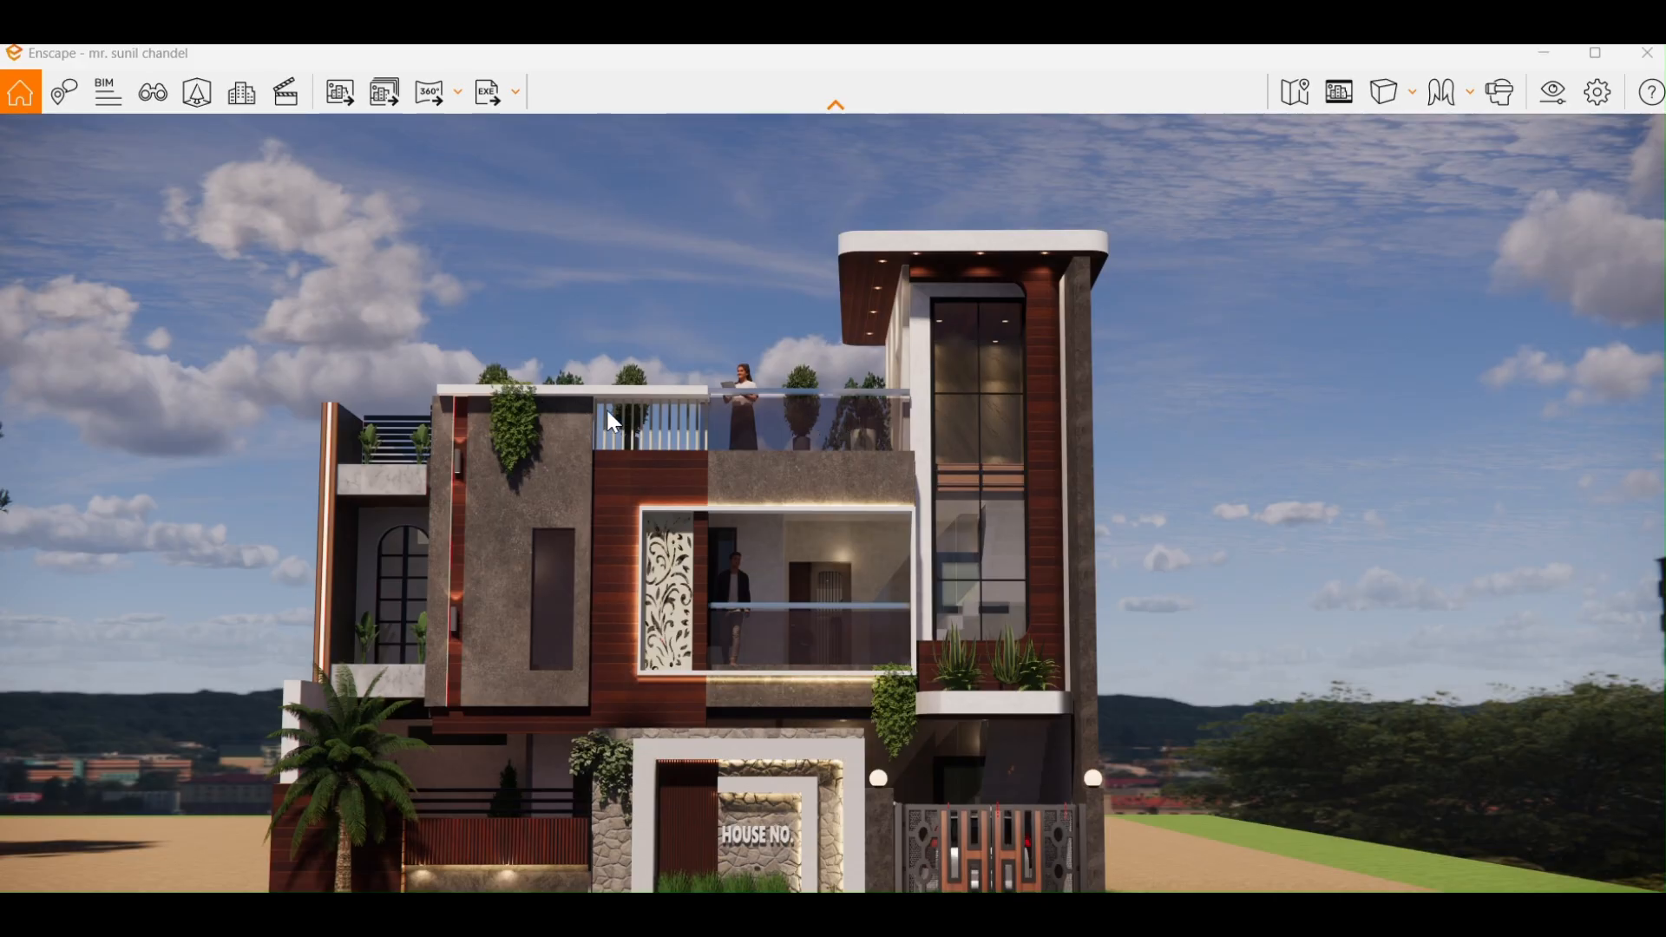
mouse_move(831, 574)
mouse_down()
mouse_move(826, 643)
mouse_move(825, 591)
mouse_up()
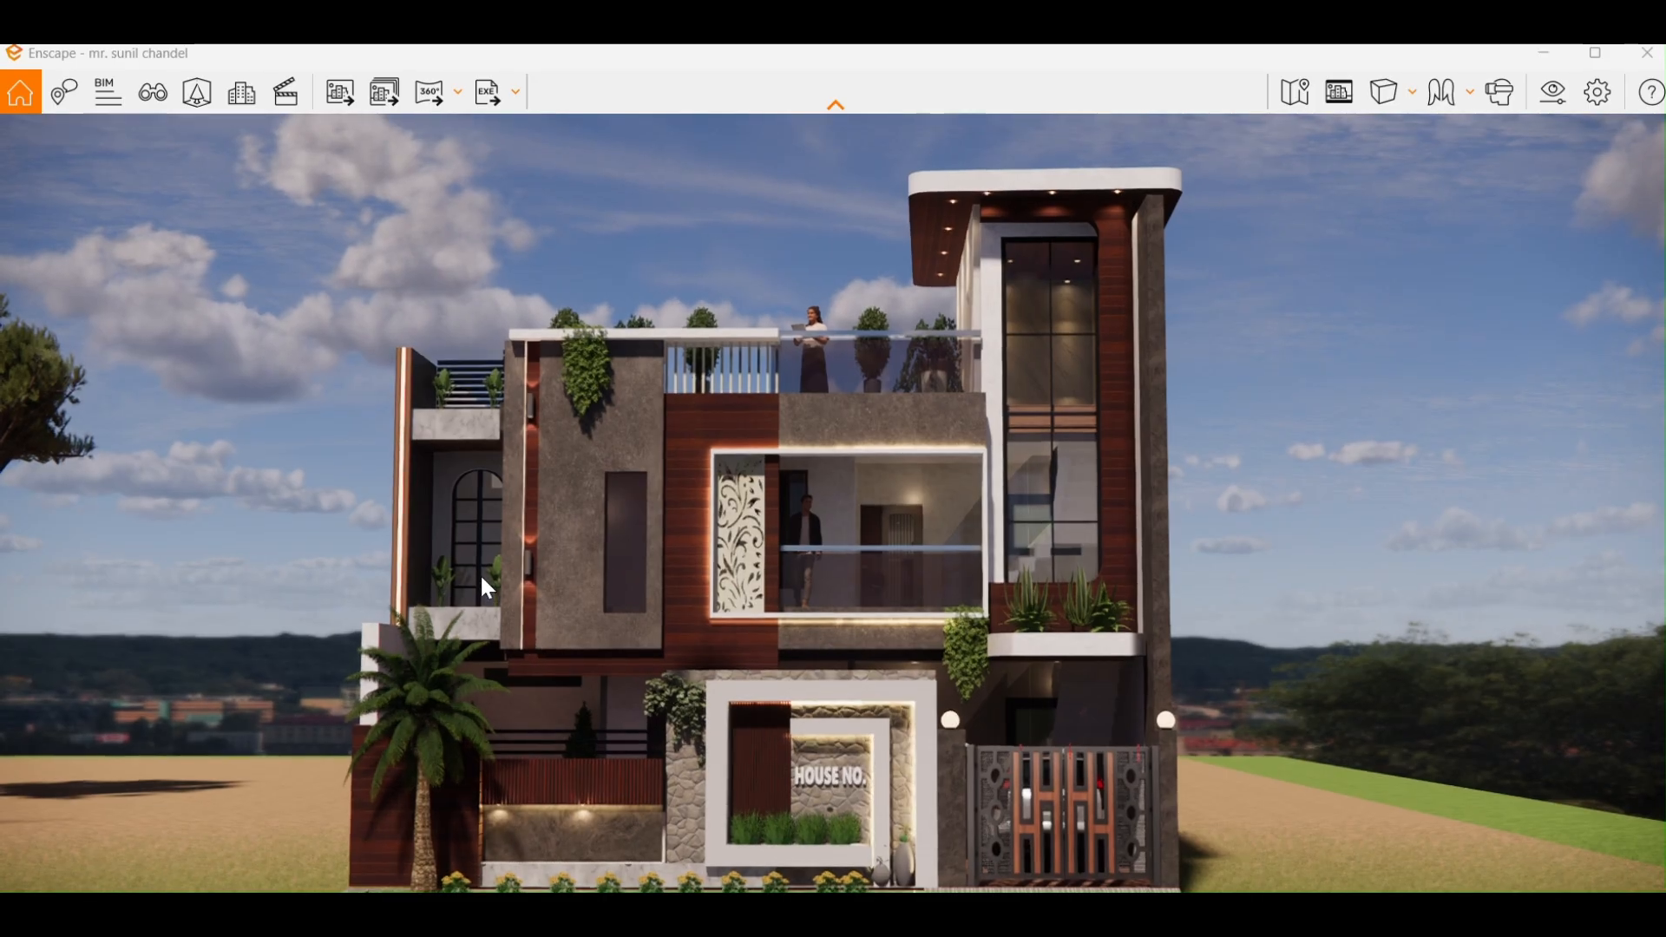
Step: Examine the rendered first floor up close, covering the side balcony with the arched window, the wall lights and the lit balcony frame
scroll(481, 574, up, 2)
scroll(485, 583, up, 3)
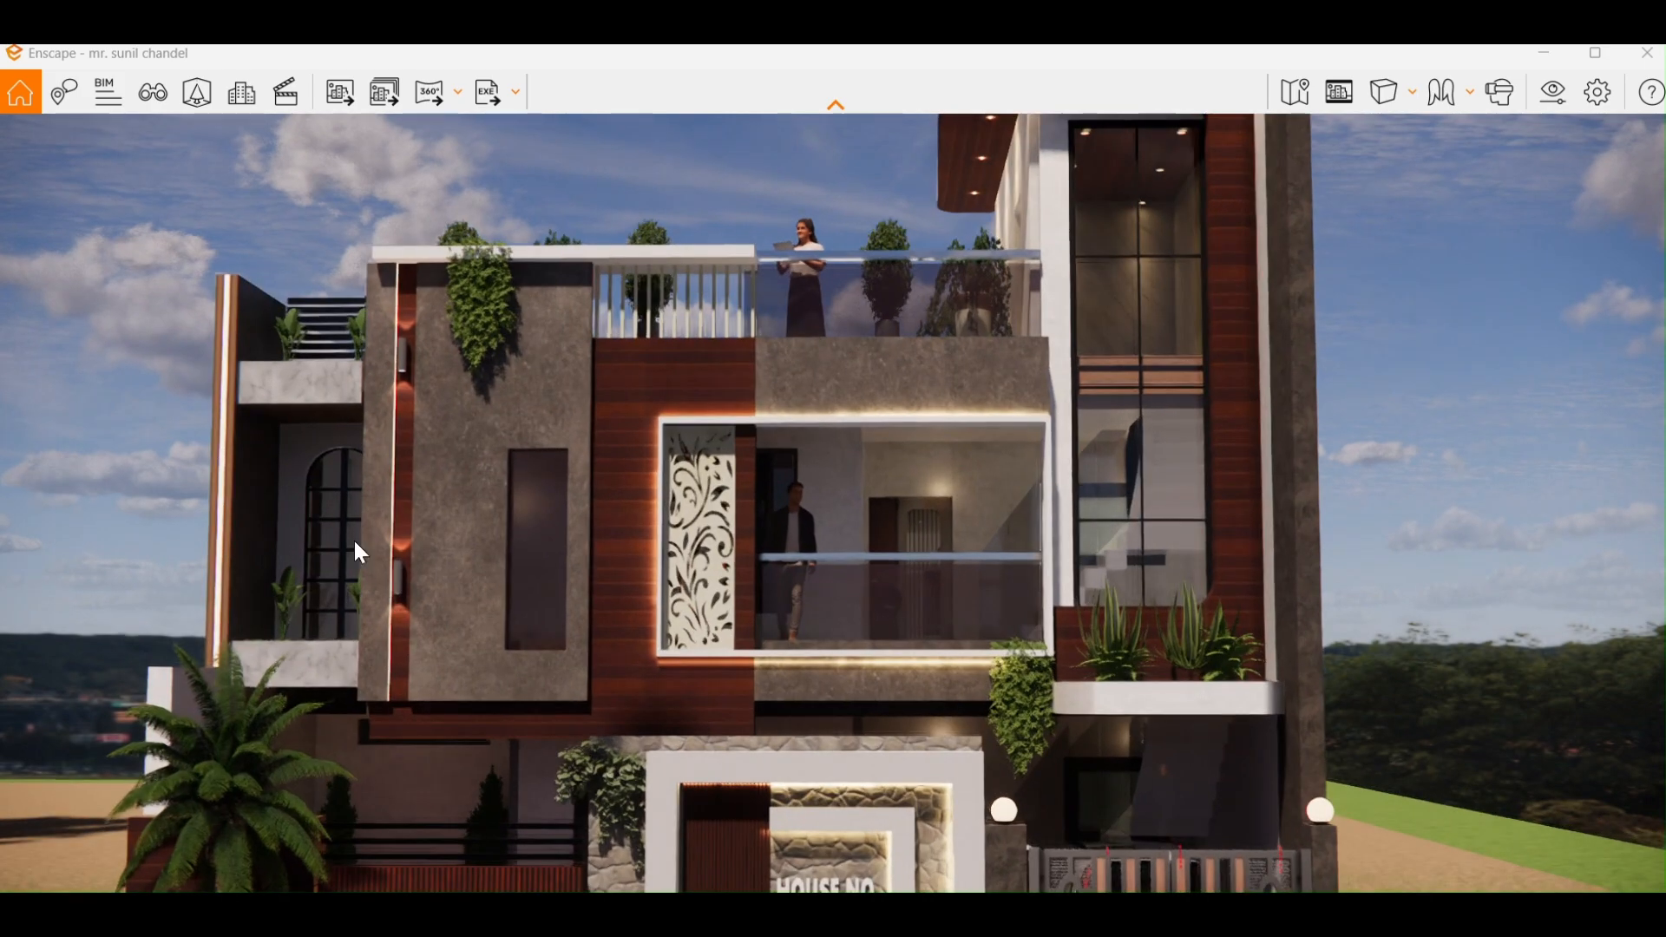
drag(357, 620, 149, 552)
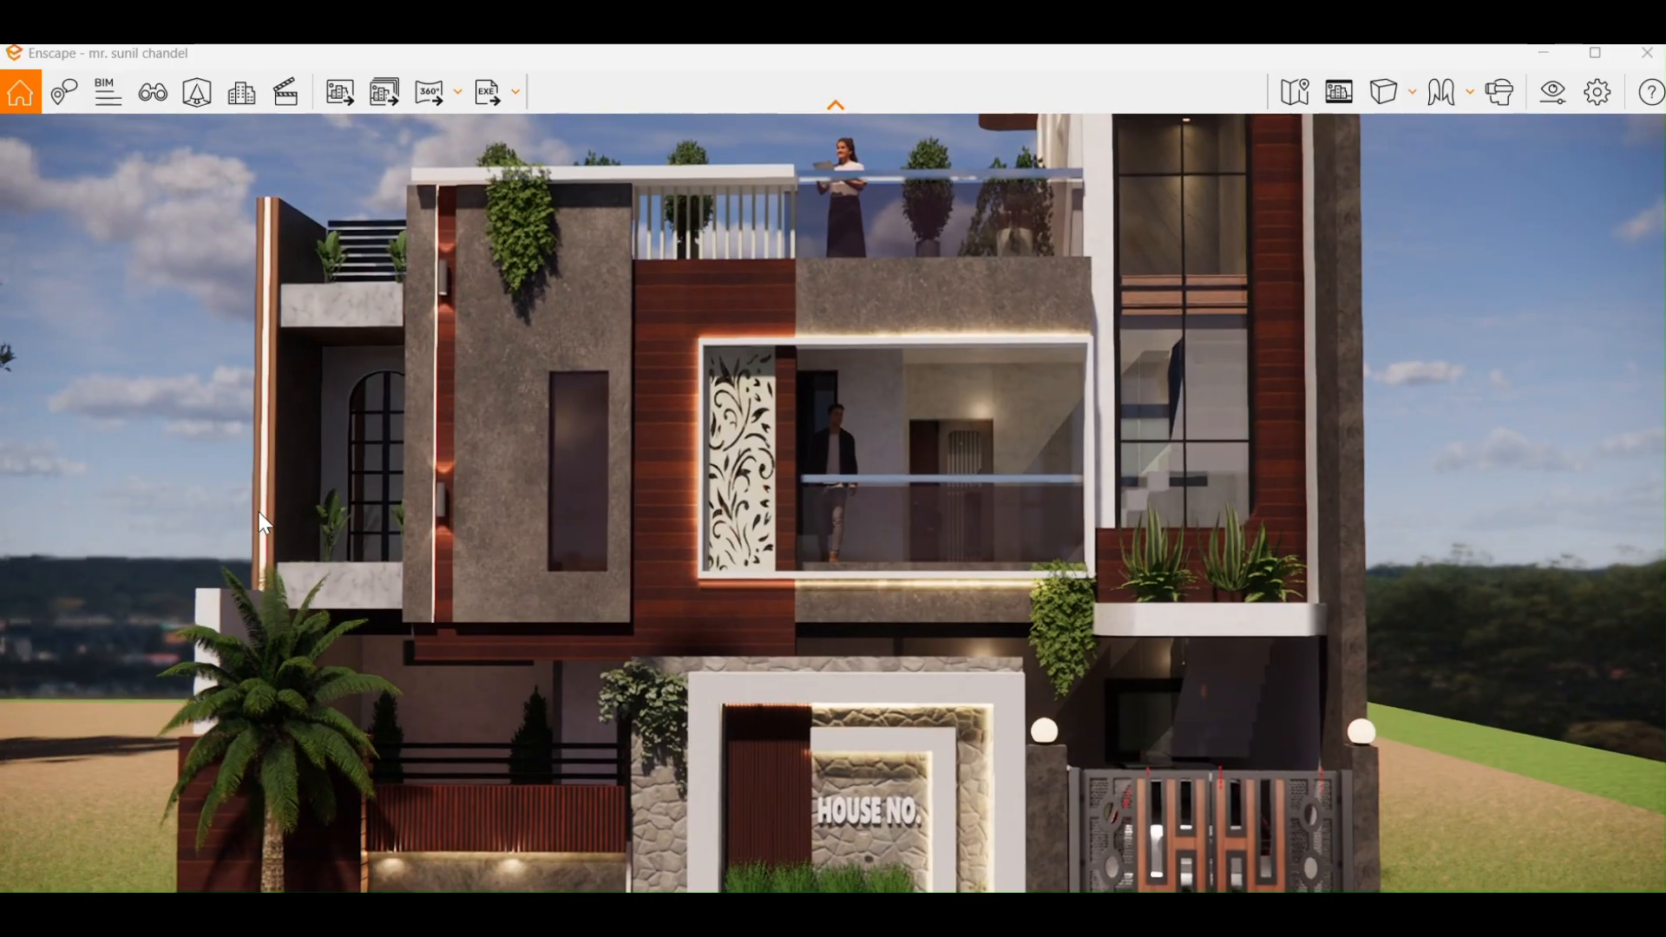
key(a)
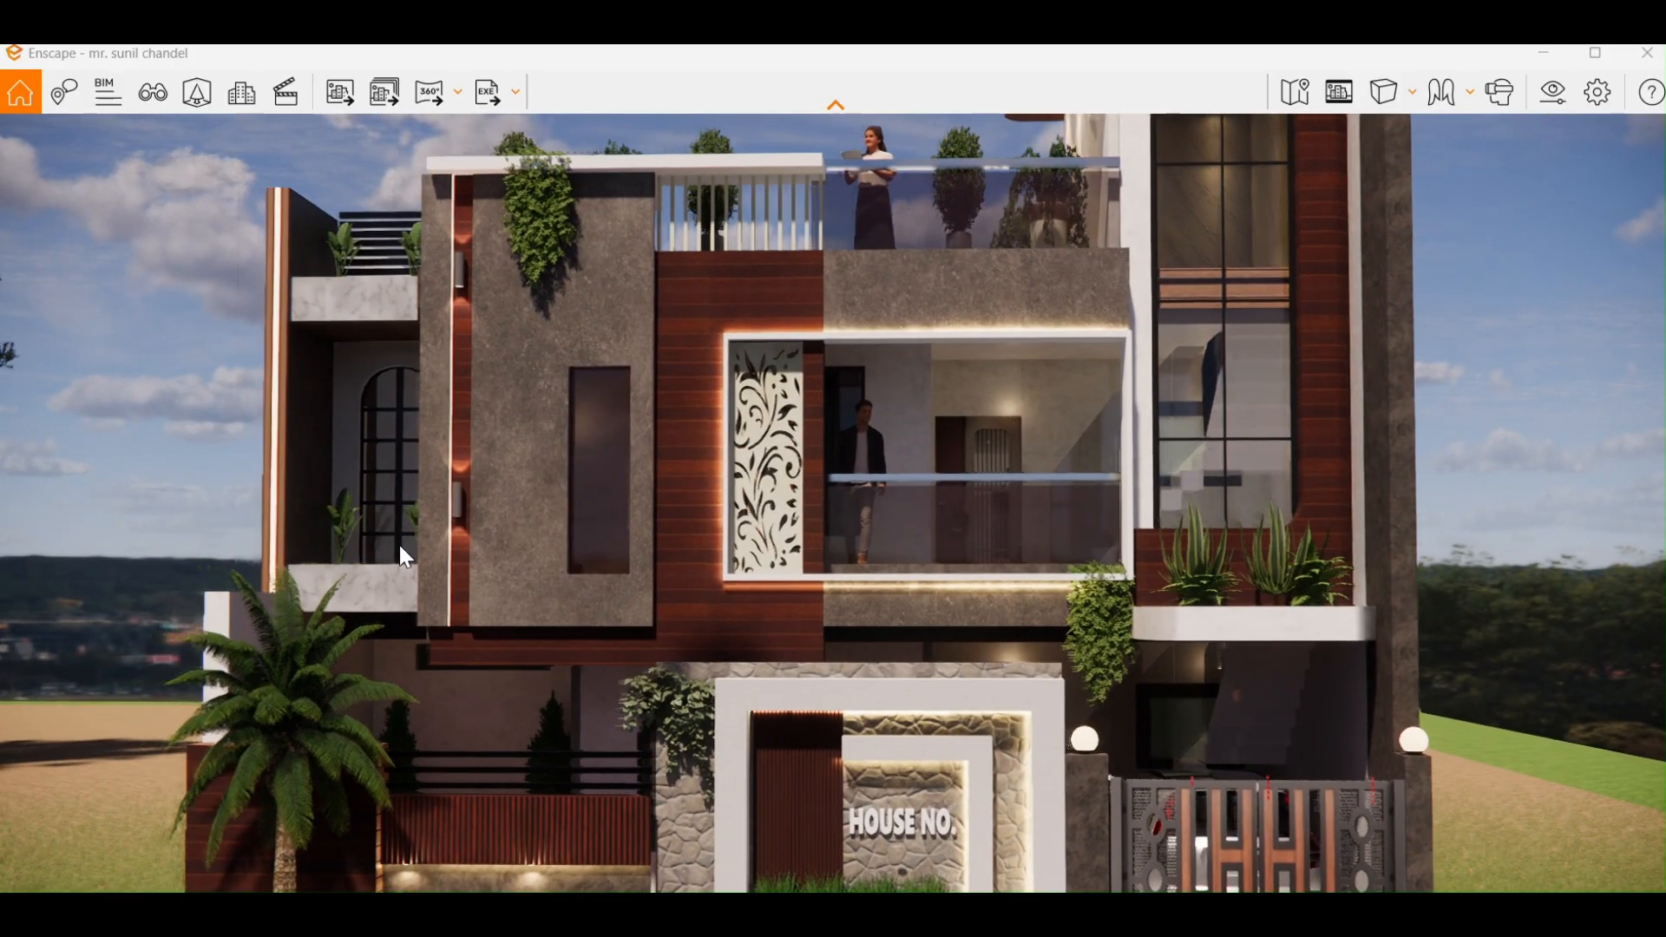
key(a)
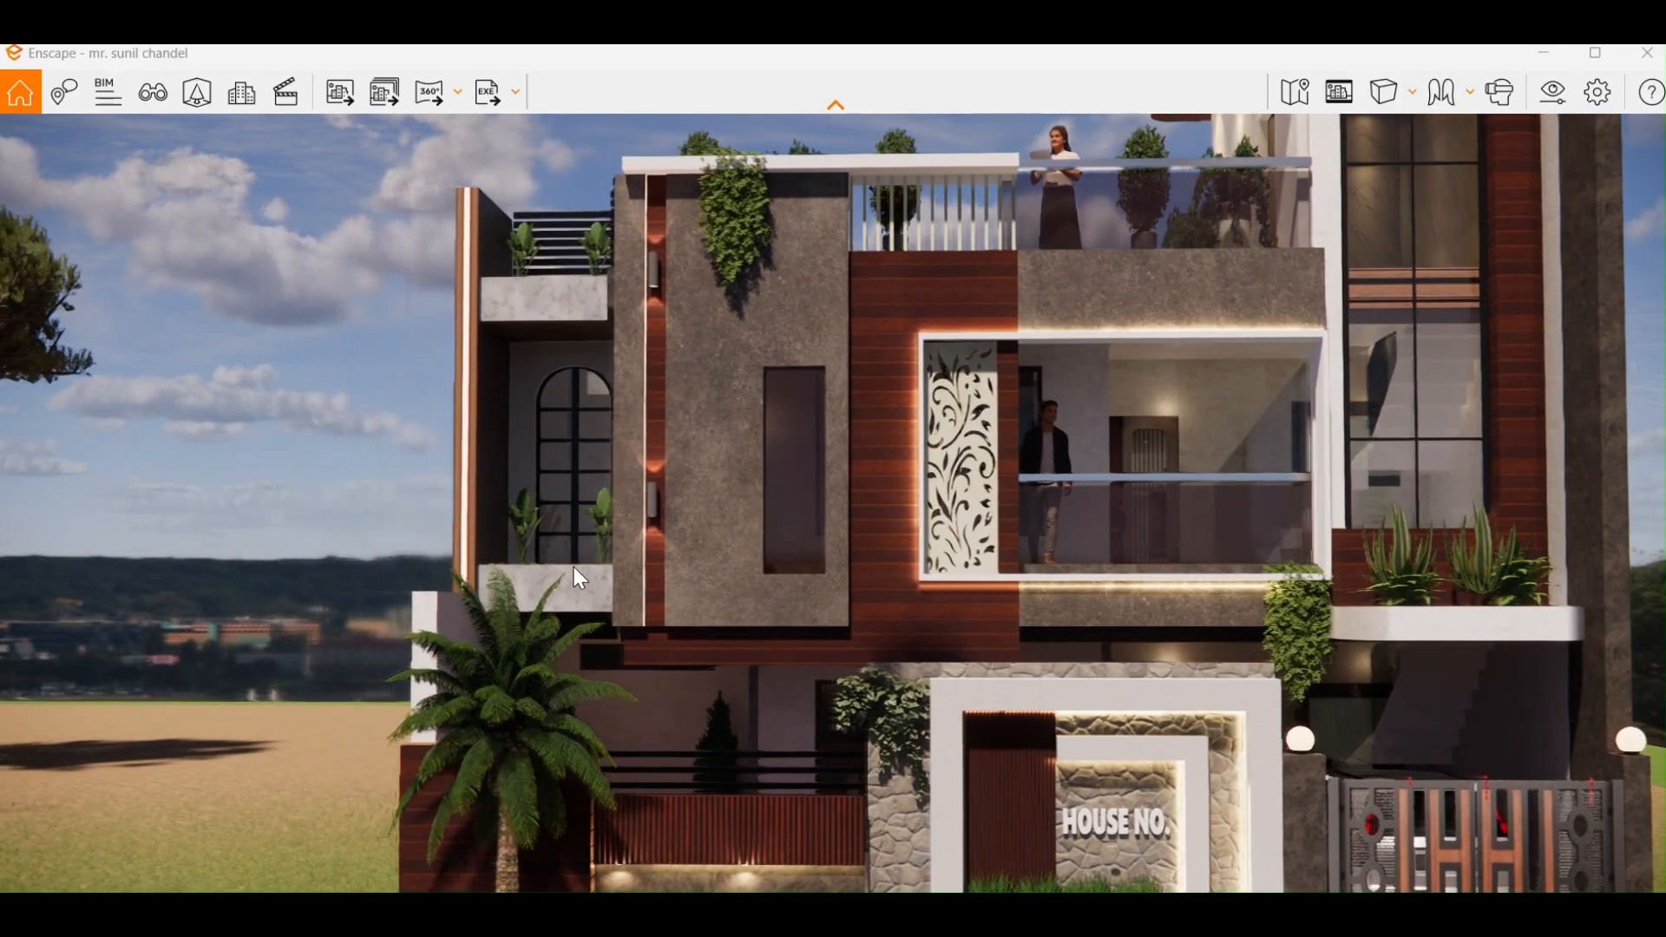
key(a)
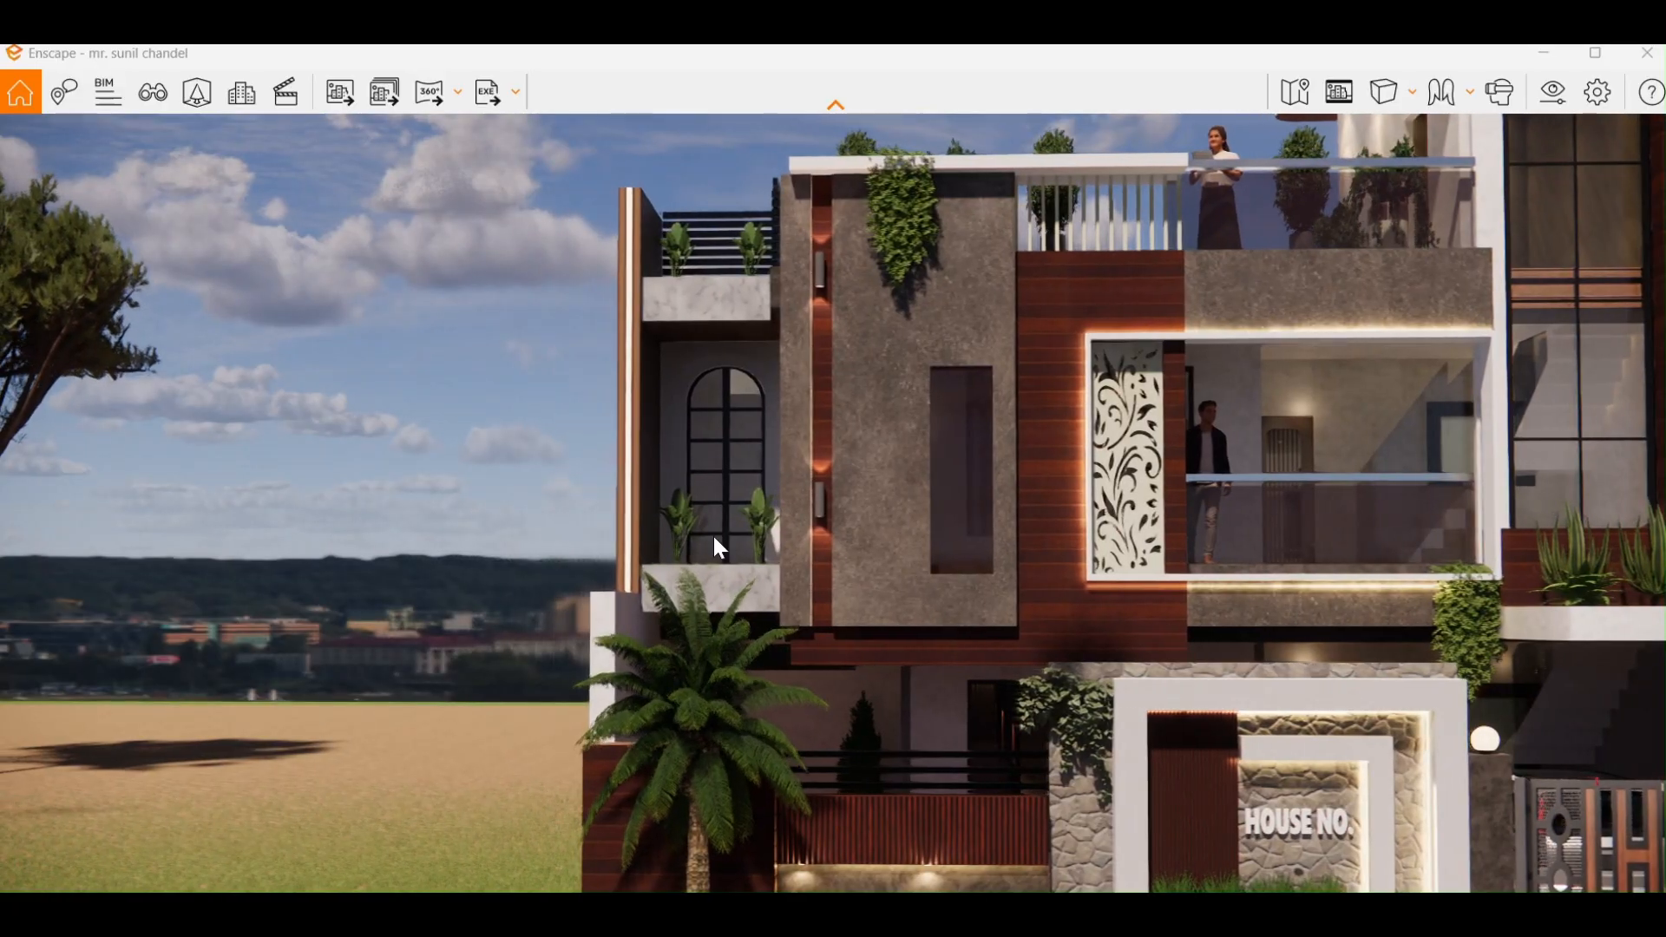
key(w)
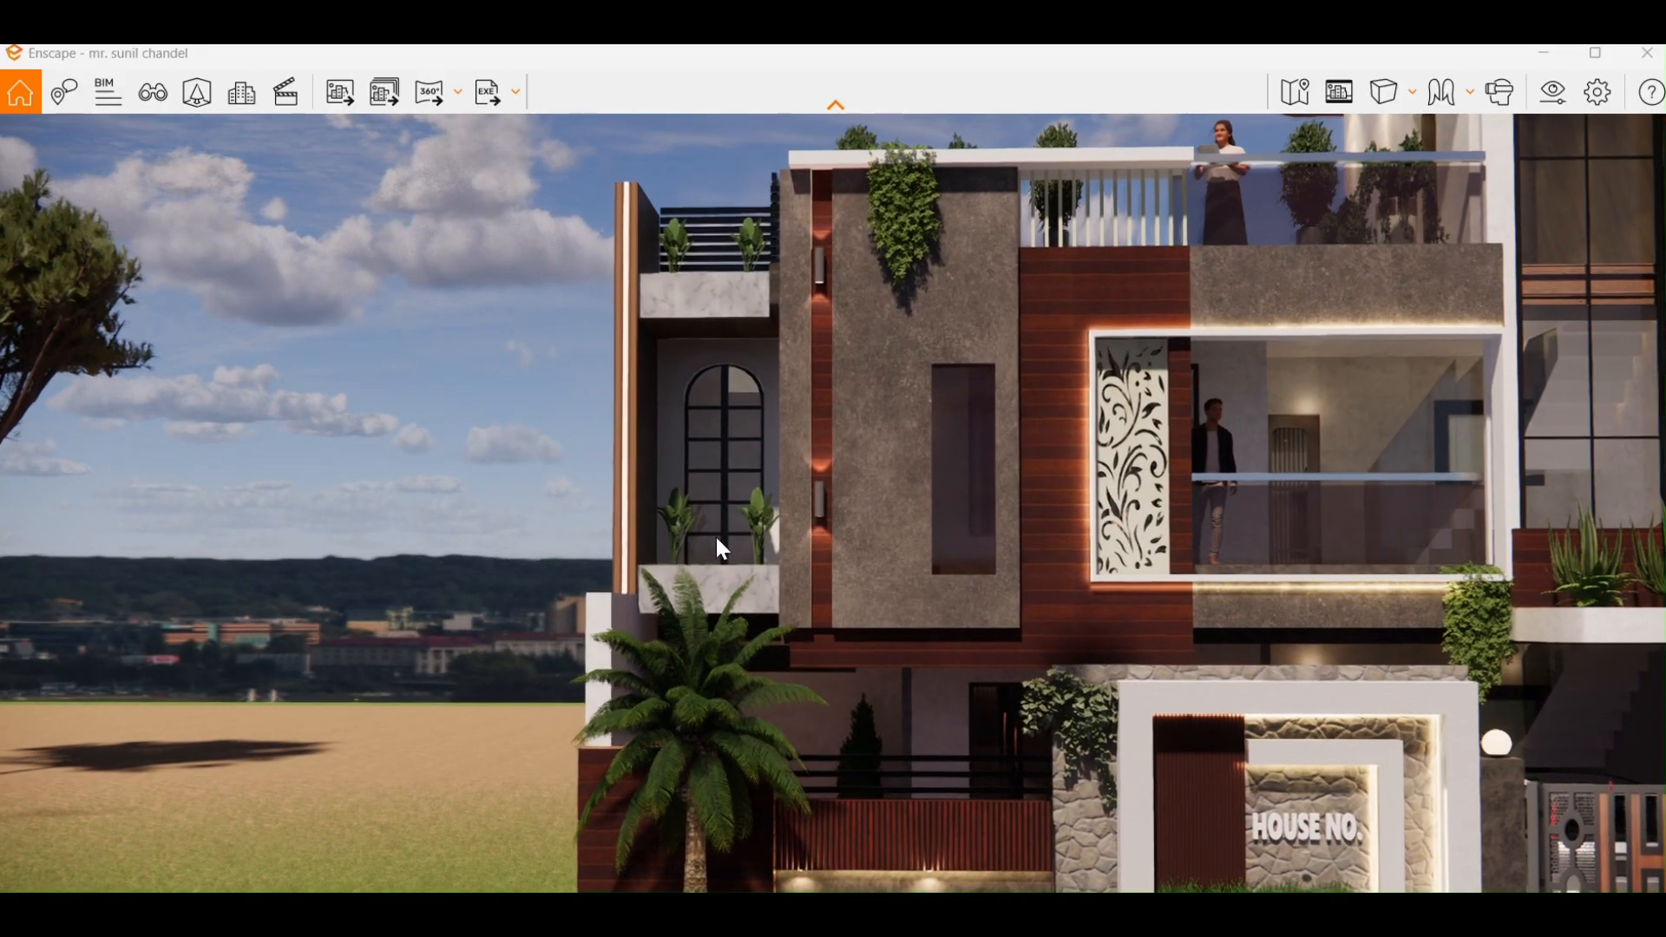
key(w)
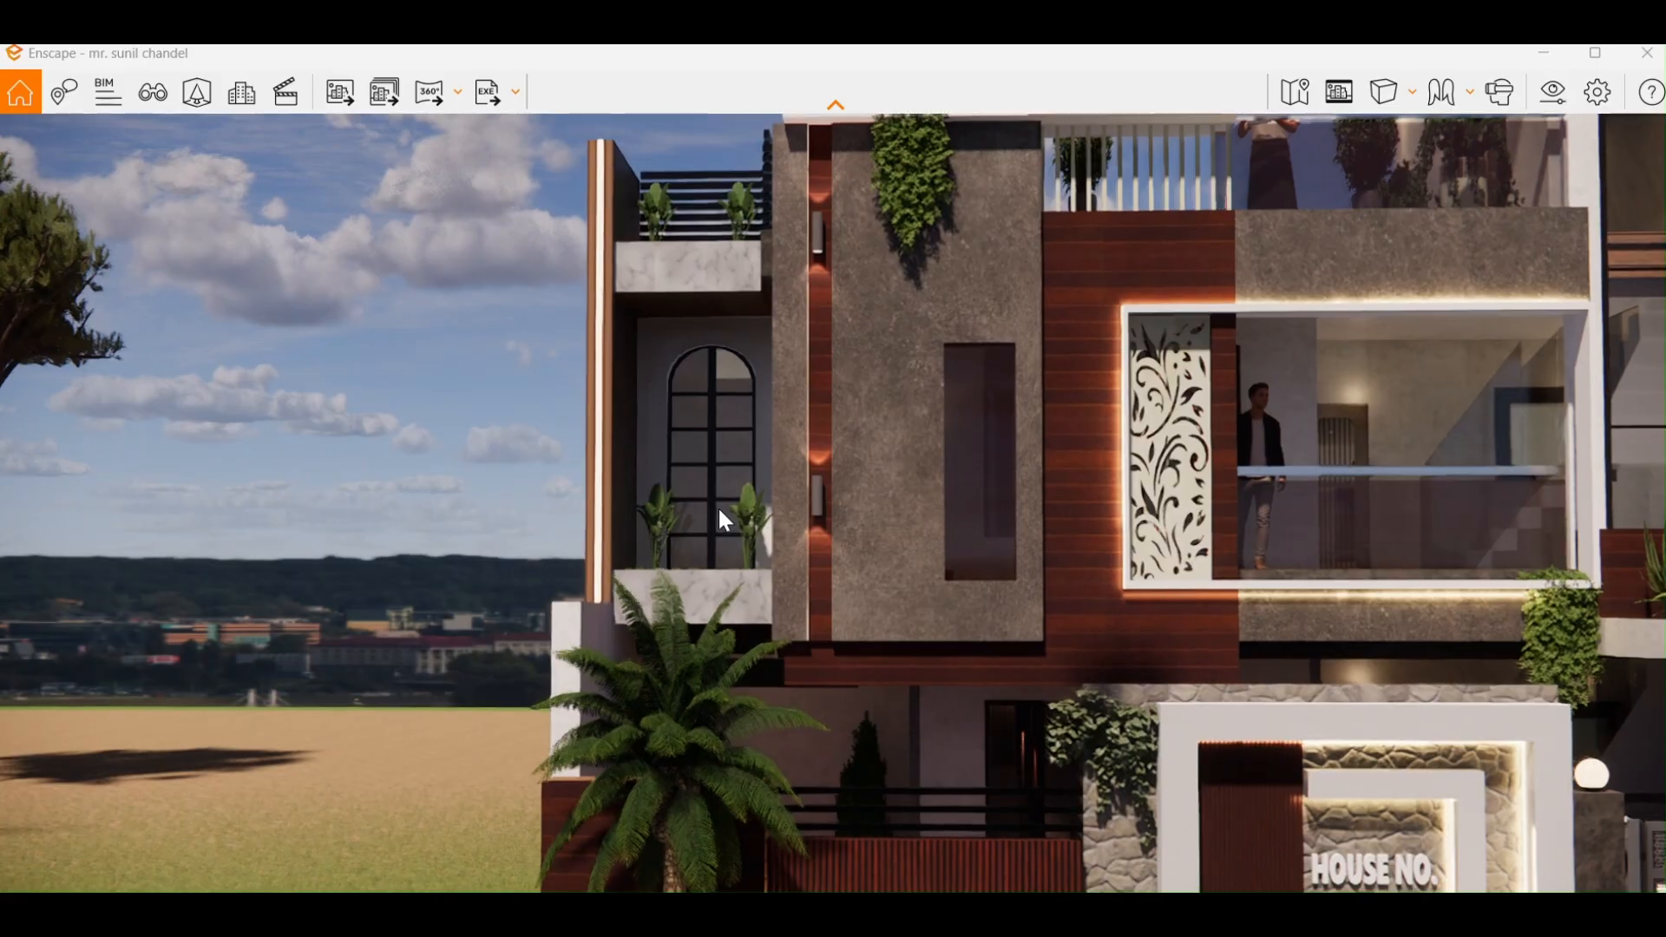
key(e)
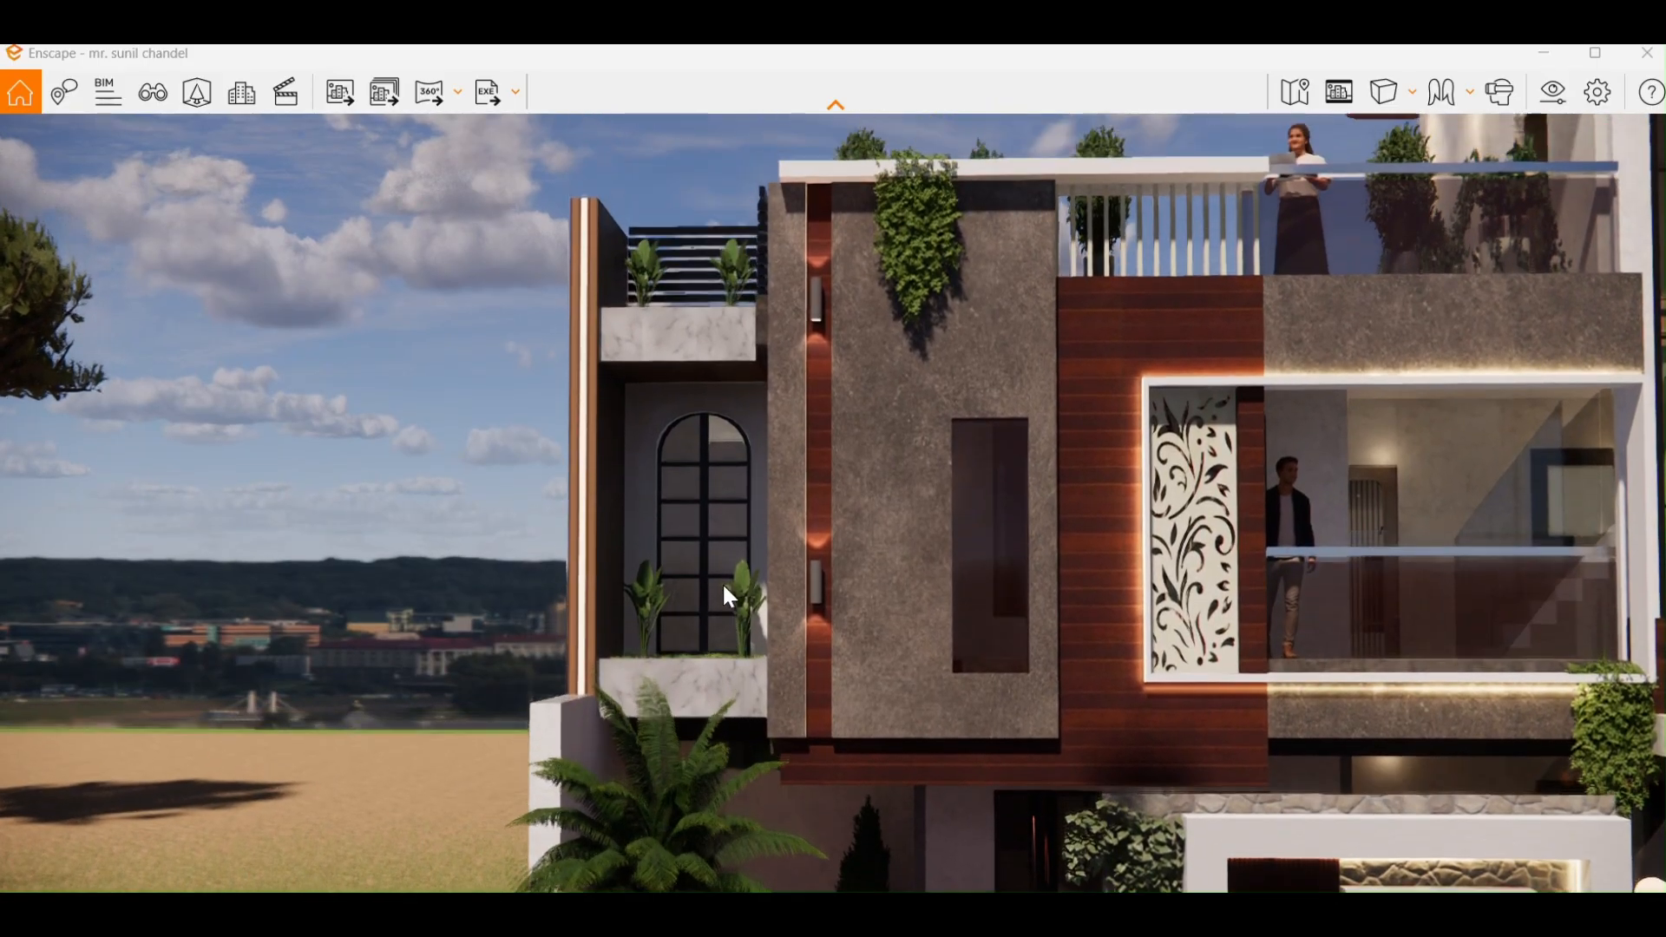
key(w)
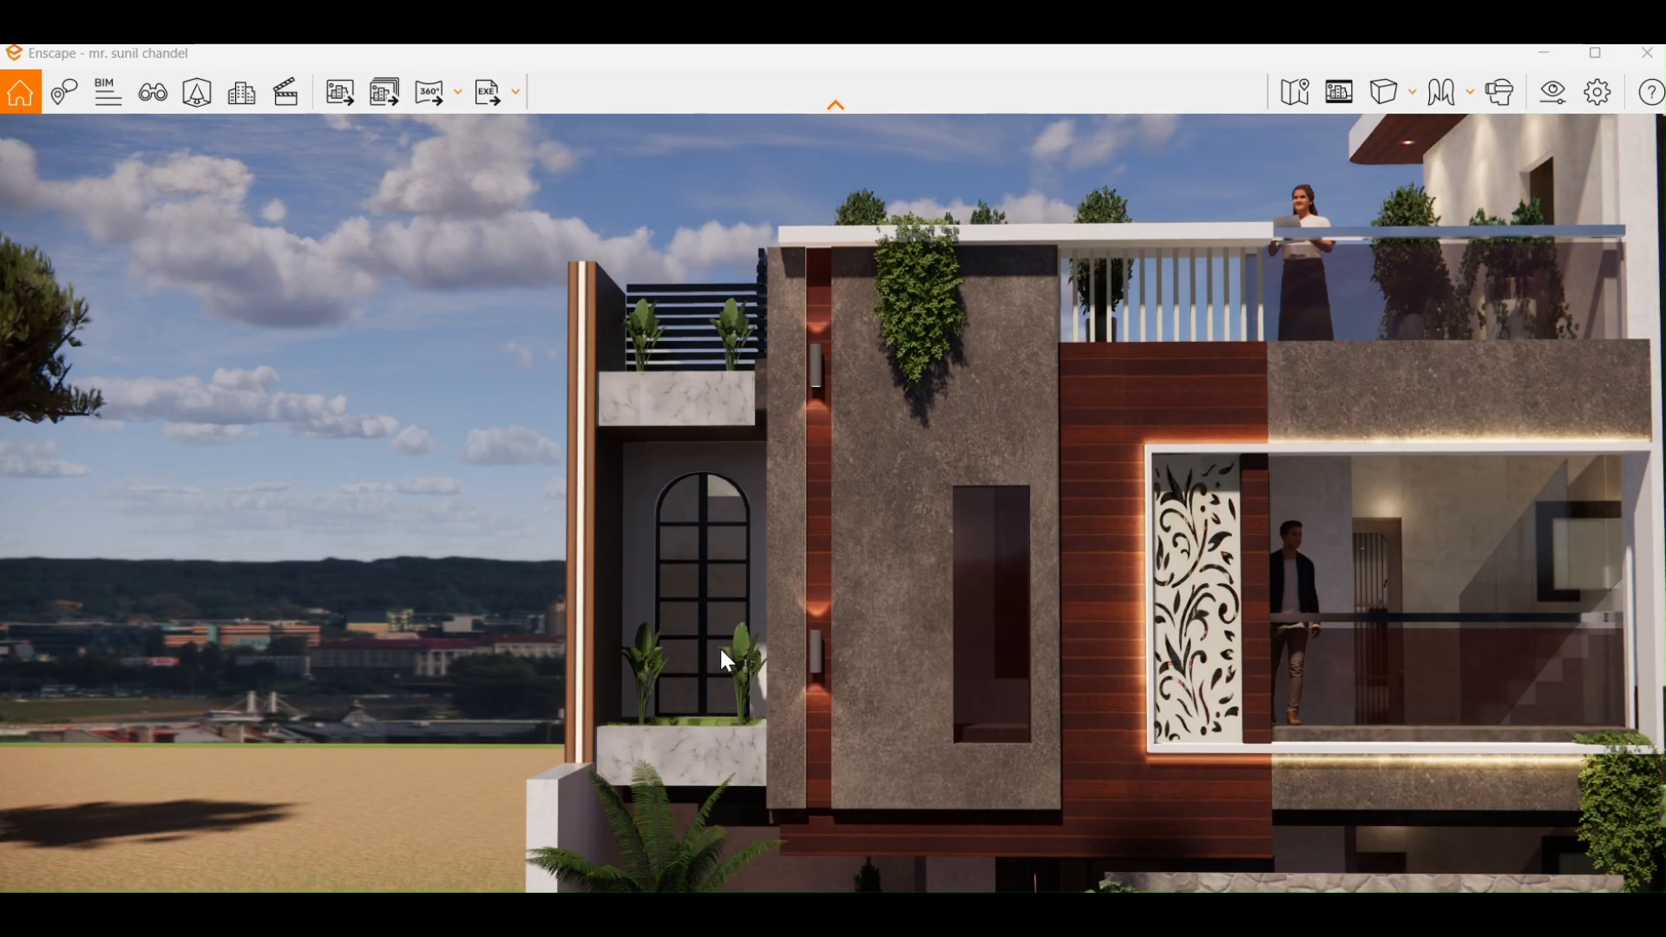
Step: Pull the render view back to examine the whole front, from the stair tower down to the house-number wall, gate and front planter
key(s)
key(s)
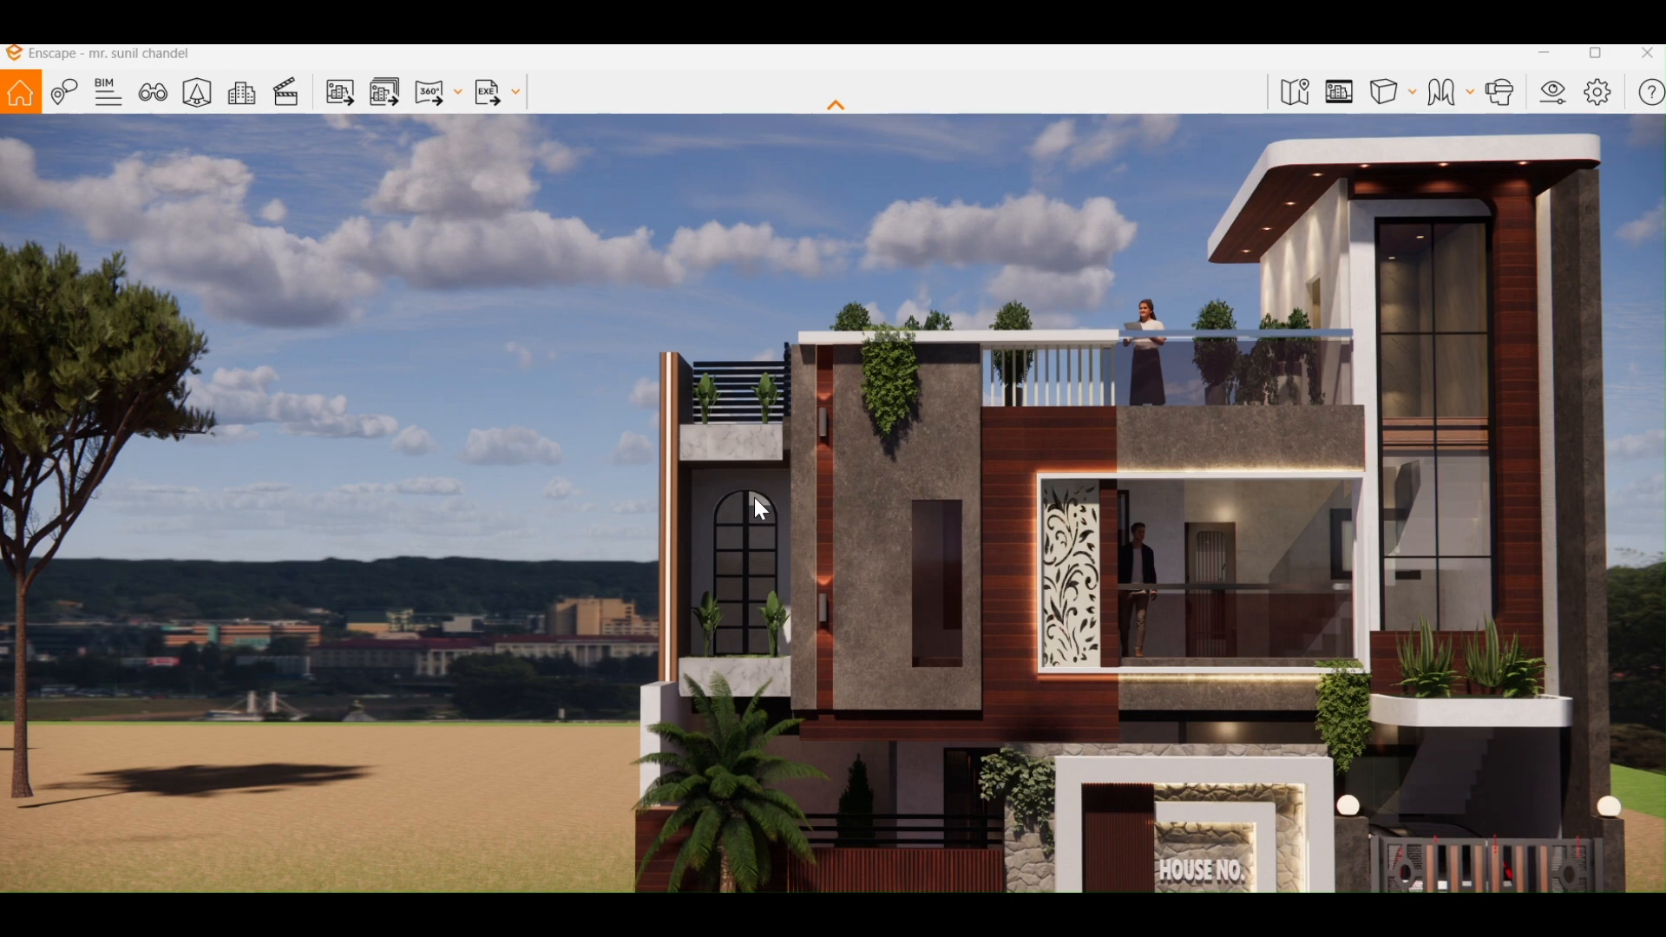
scroll(754, 496, down, 1)
scroll(753, 494, down, 1)
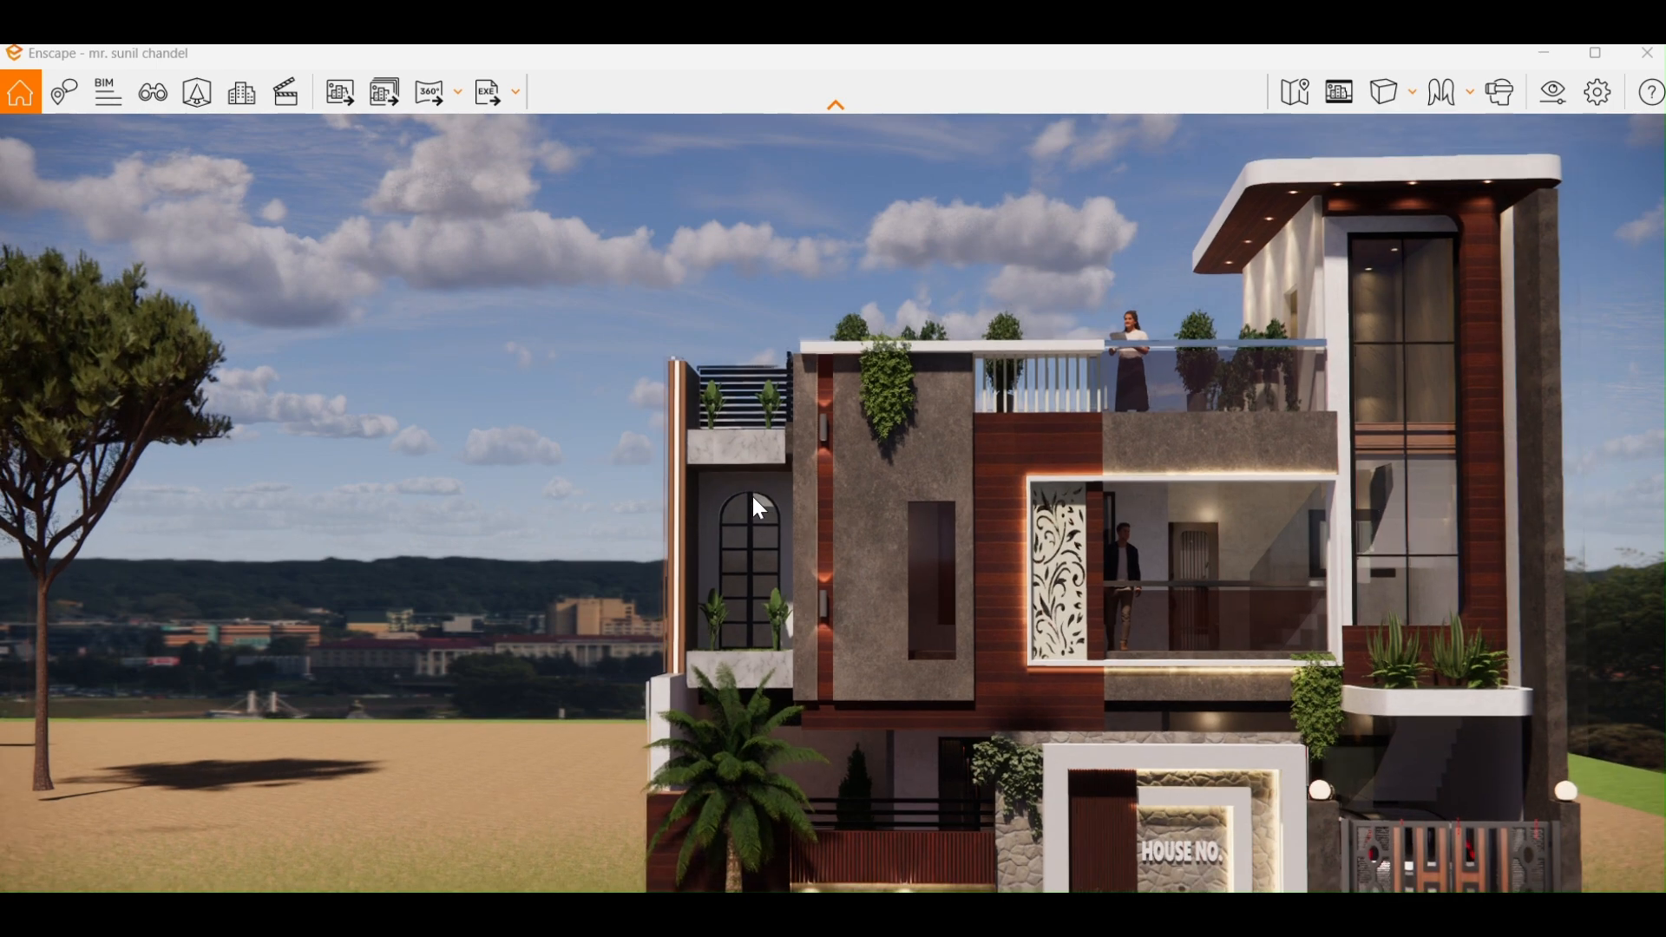
drag(1030, 614, 1029, 611)
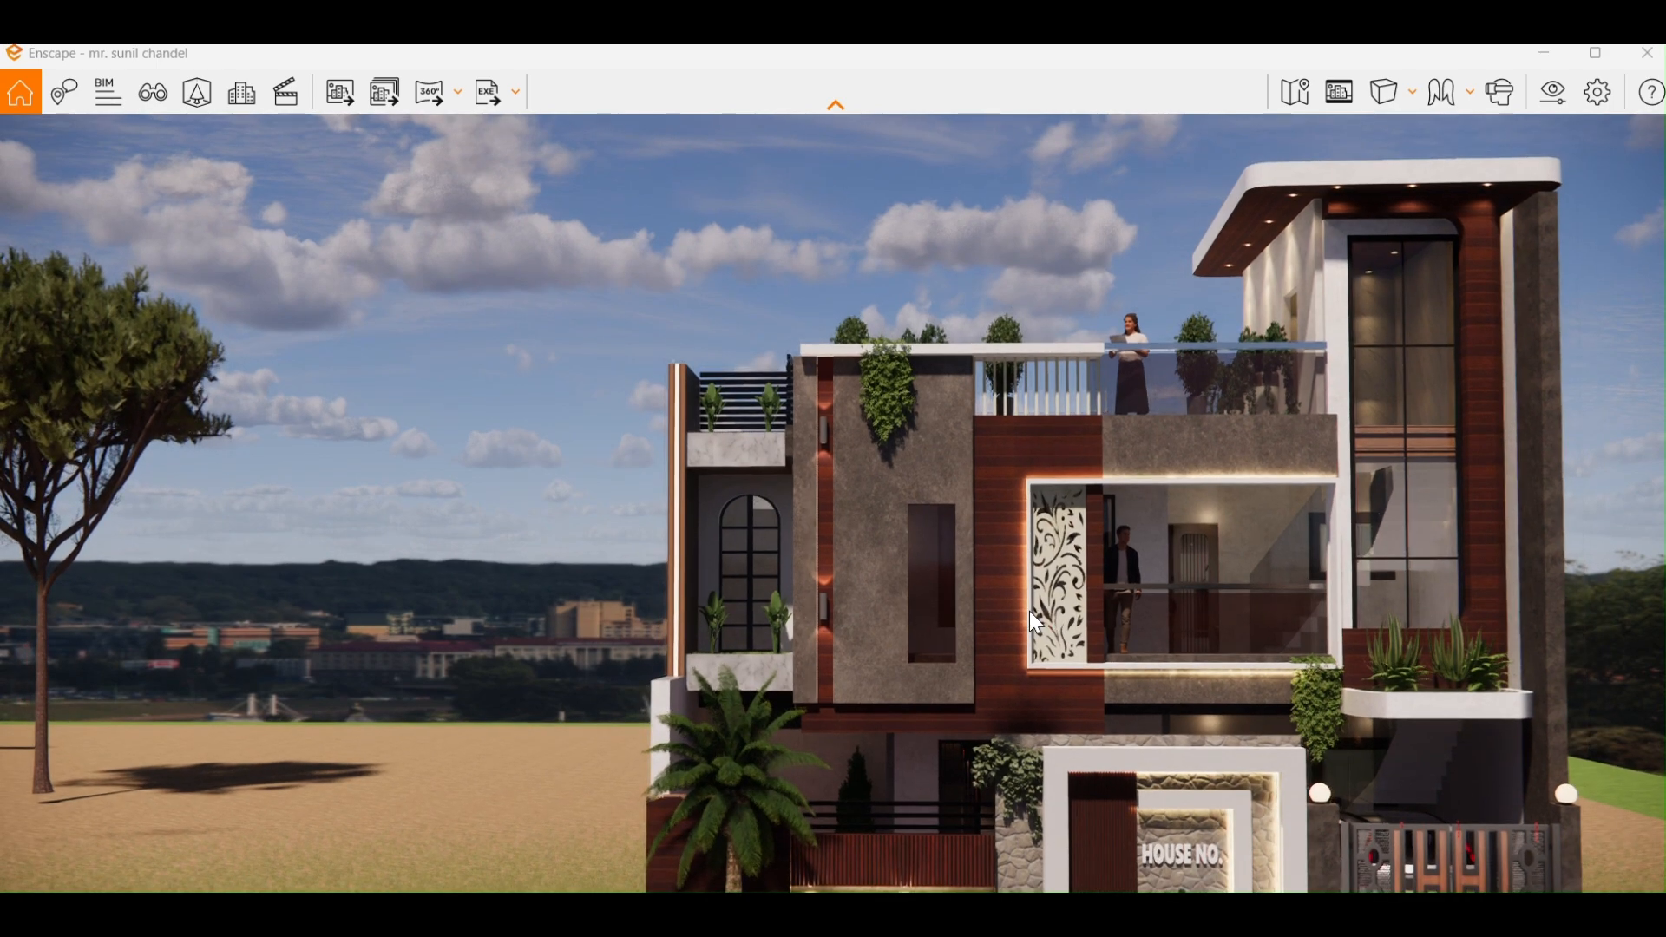
middle_drag(1029, 611, 977, 616)
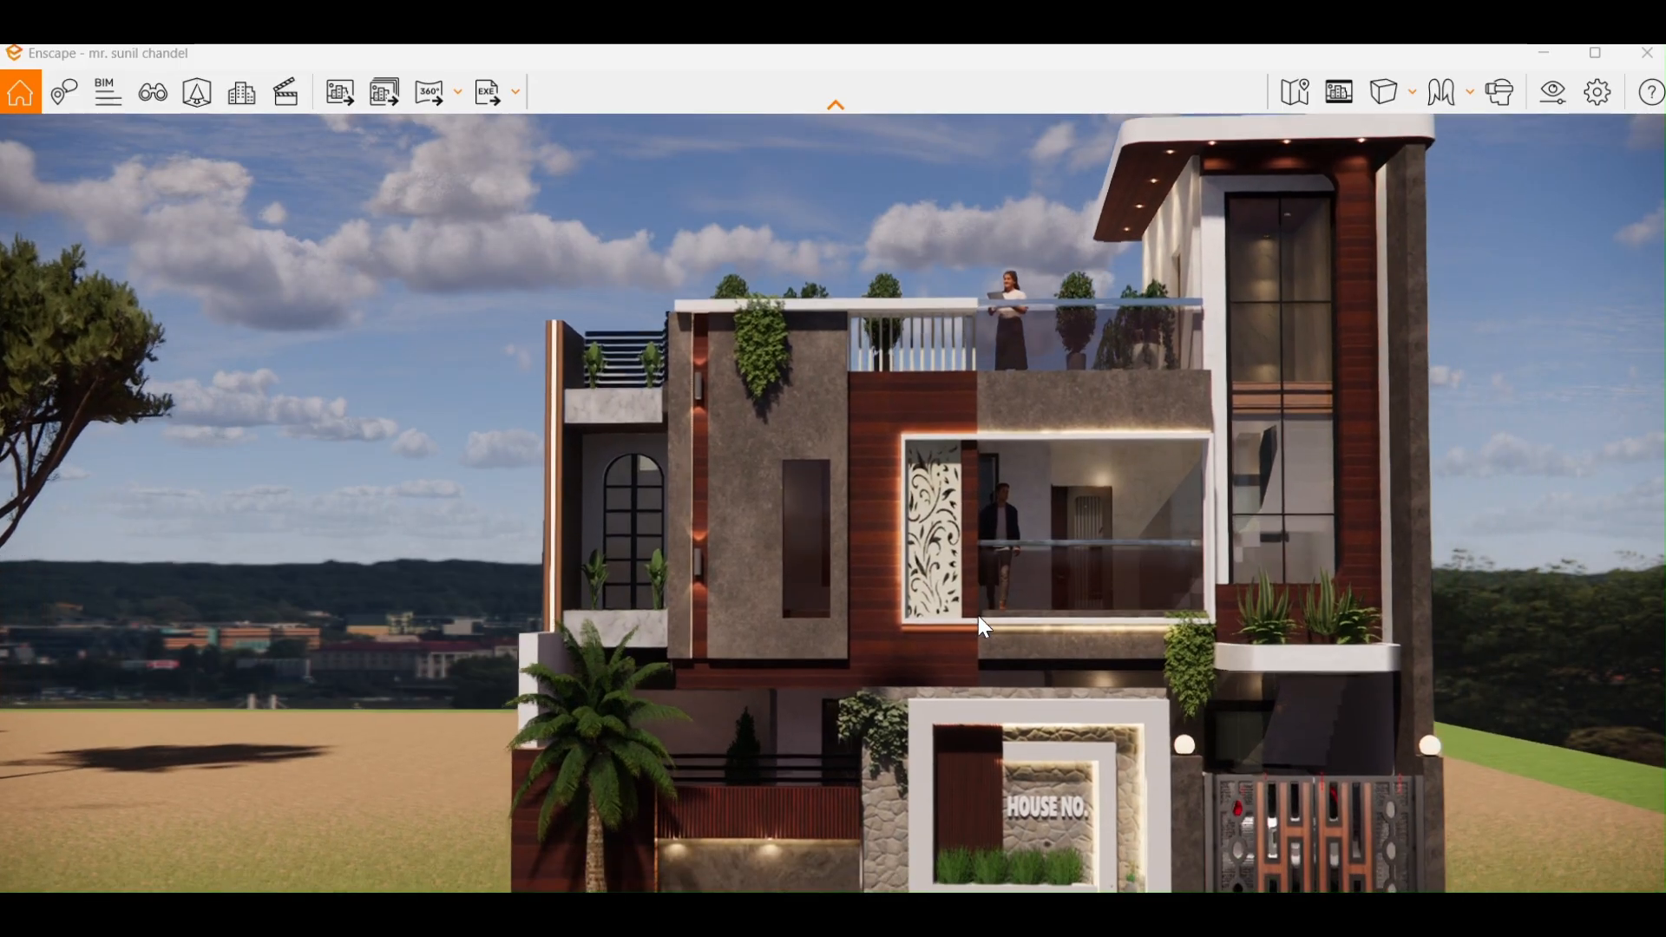
key(q)
key(s)
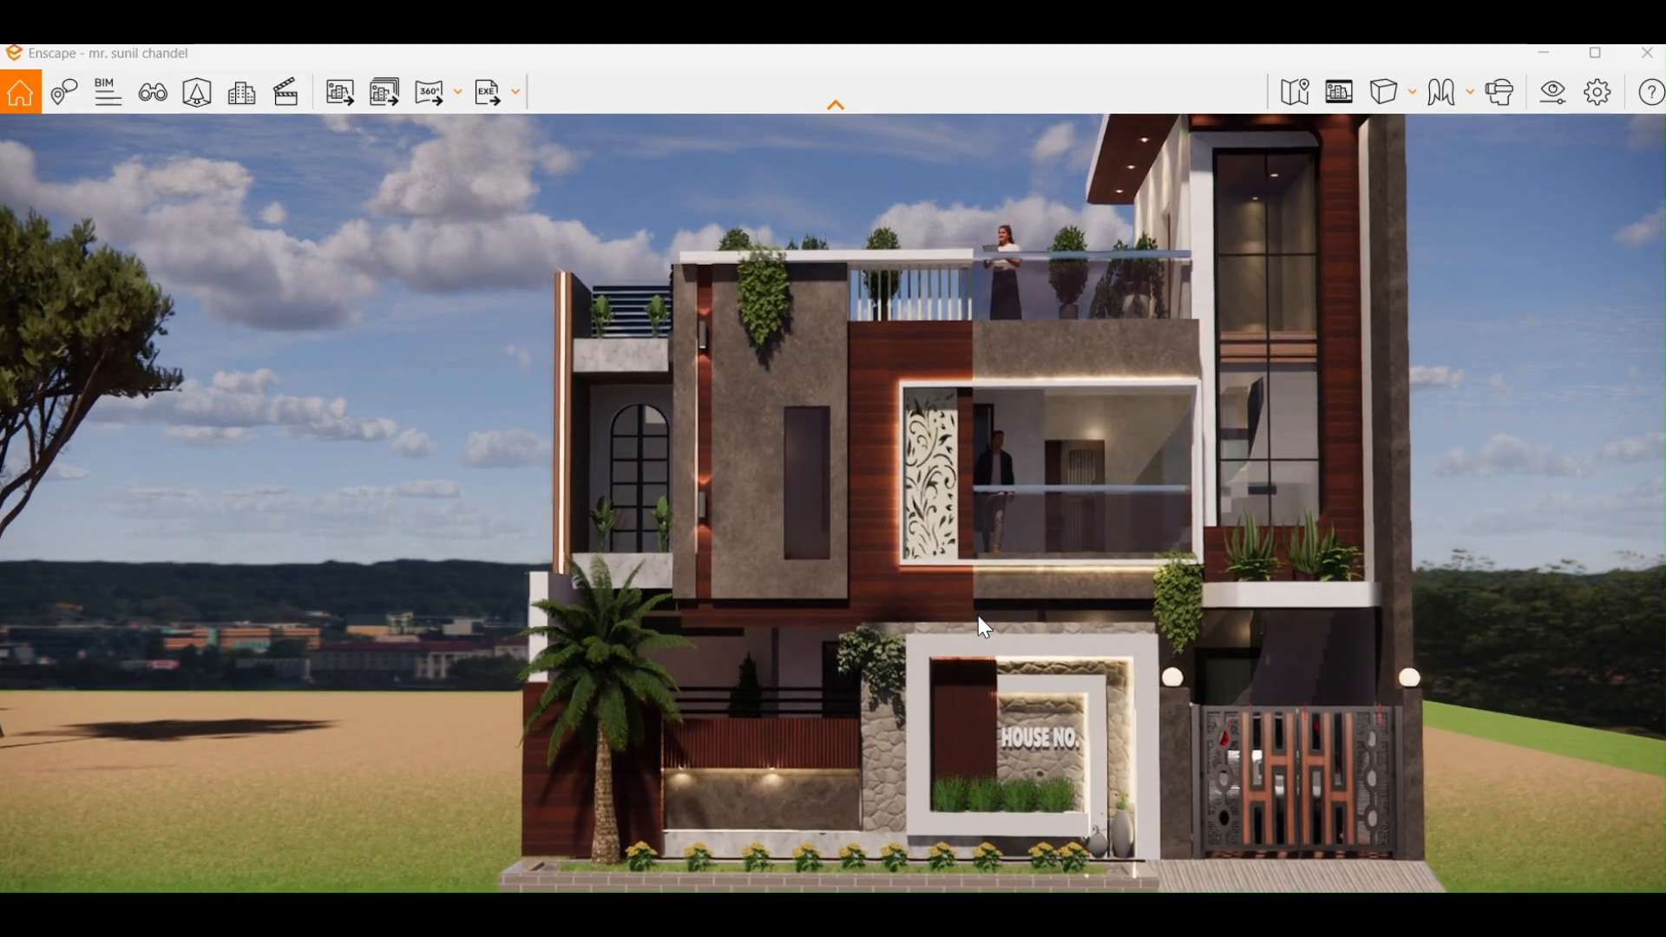